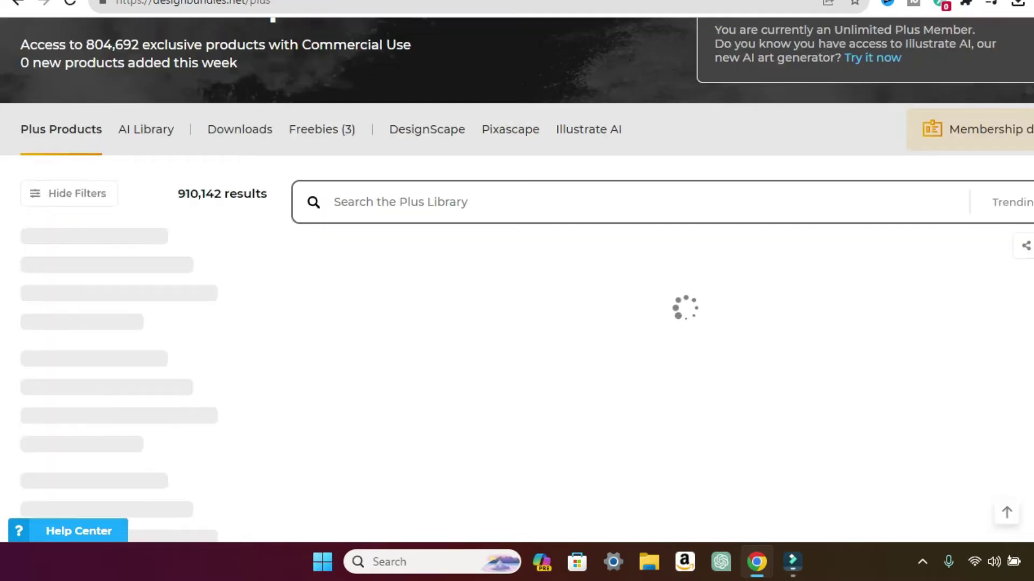
Step: Scroll up the Plus Membership library page (910,142 results) to bring the site menu into view
scroll(517, 291, "up", 2)
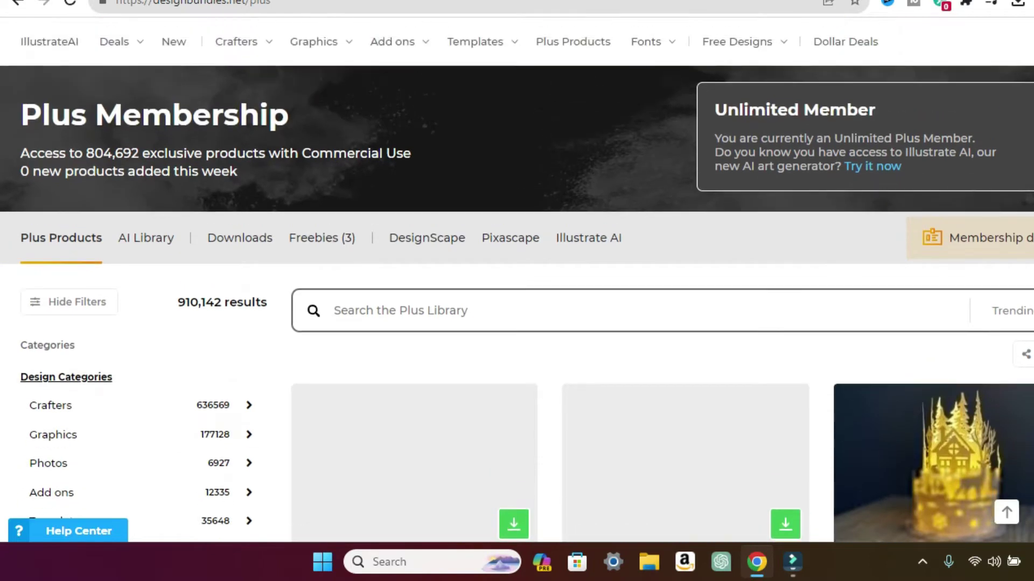
scroll(517, 279, "up", 2)
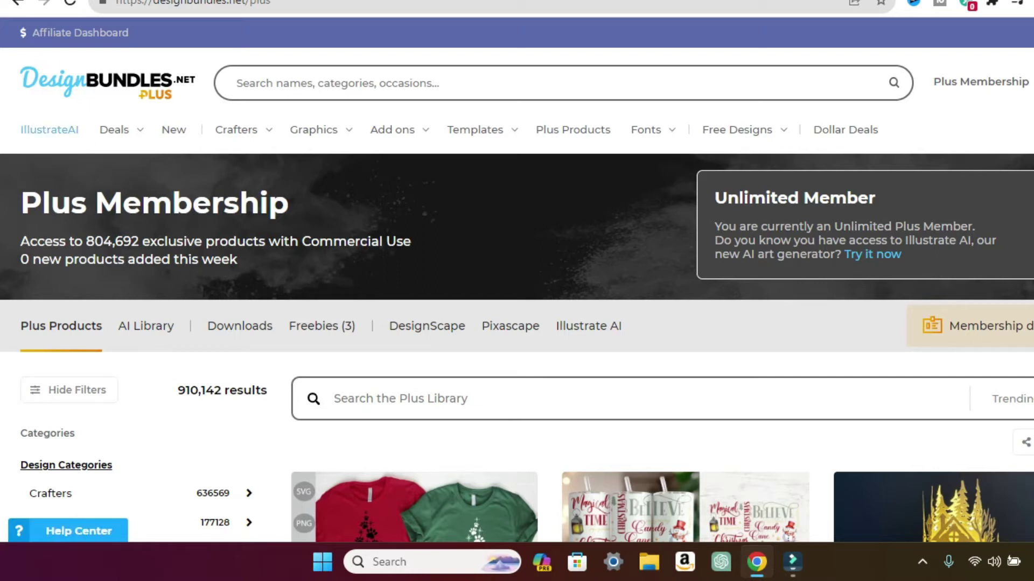
Step: Go to IllustrateAI, start creating, and bring the empty Prompt box into view
left_click(49, 129)
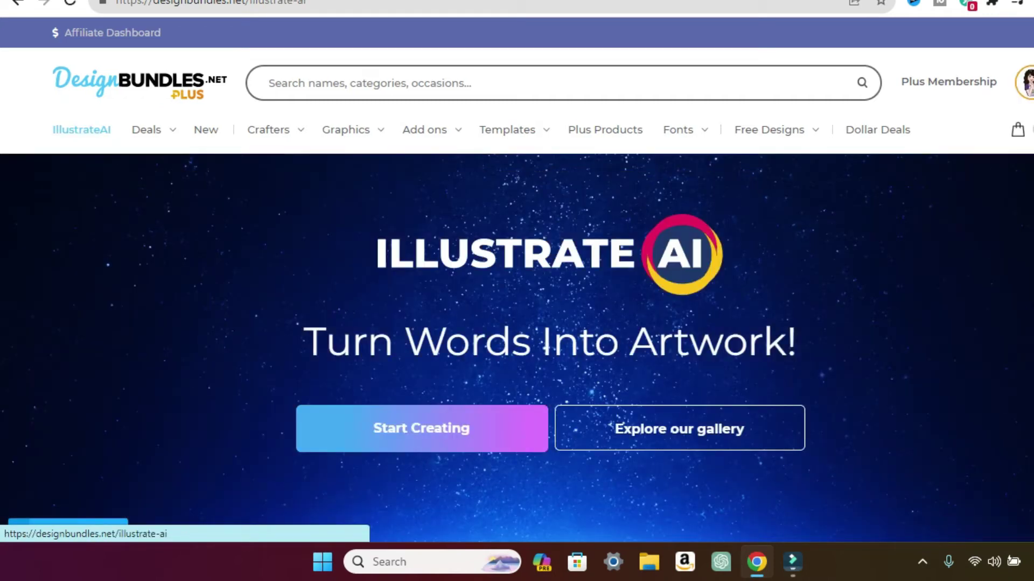
left_click(421, 429)
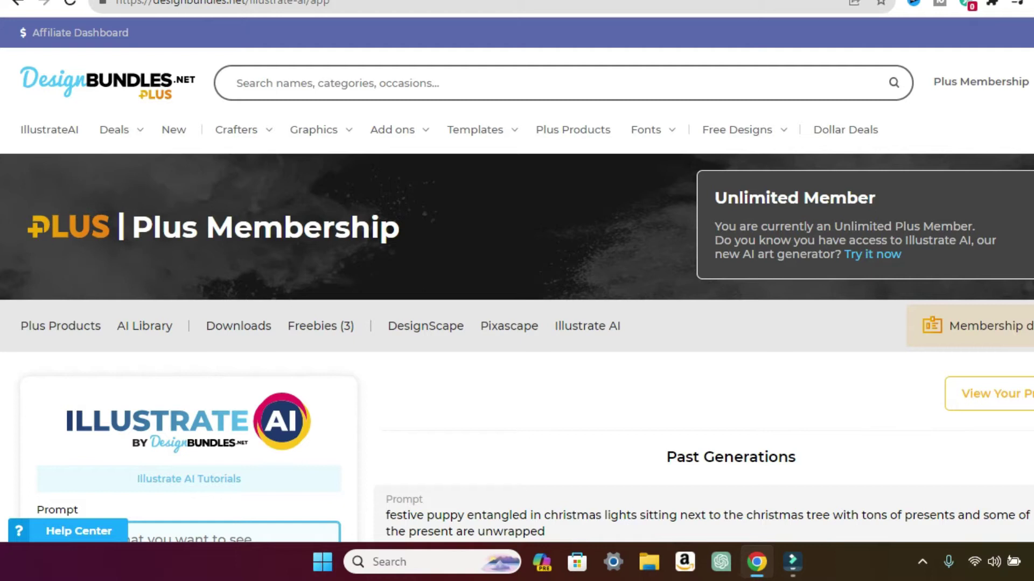
scroll(517, 279, "down", 3)
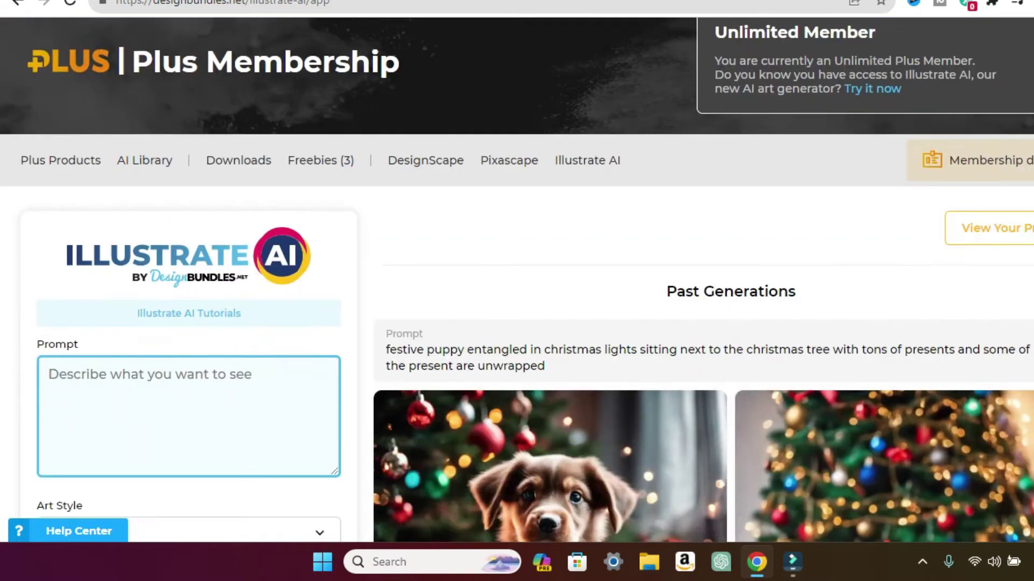
scroll(517, 279, "down", 2)
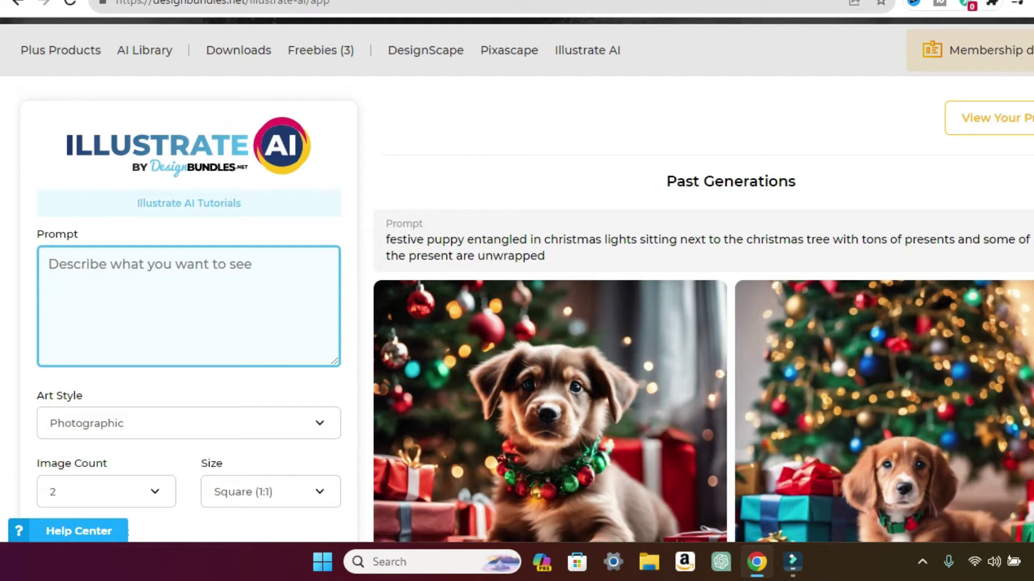
Step: Enter the prompt 'festive puppy entangled in christmas lights sitting next to the christmas tree with tons of unopened presents'
left_click(189, 302)
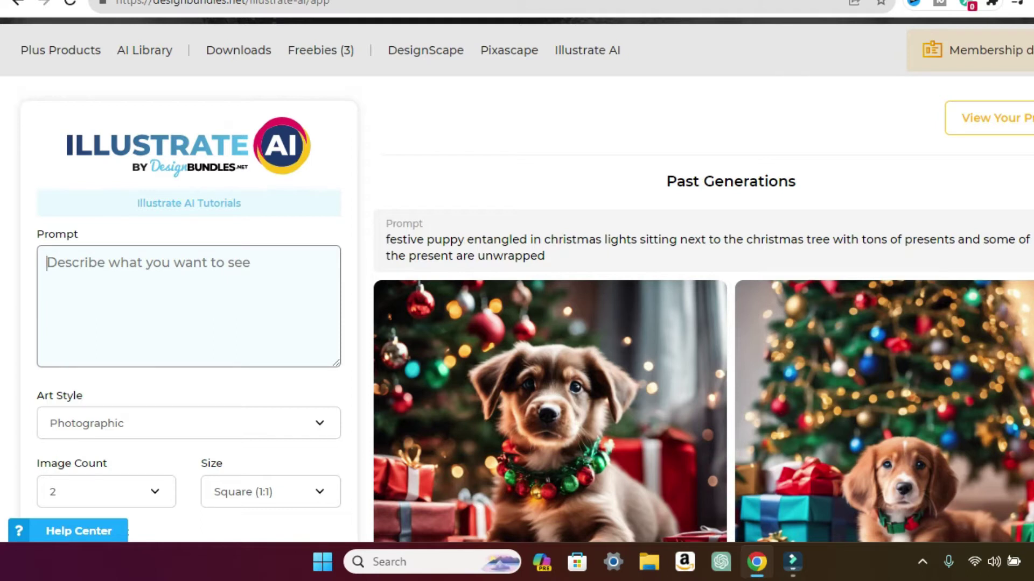
type("festive ")
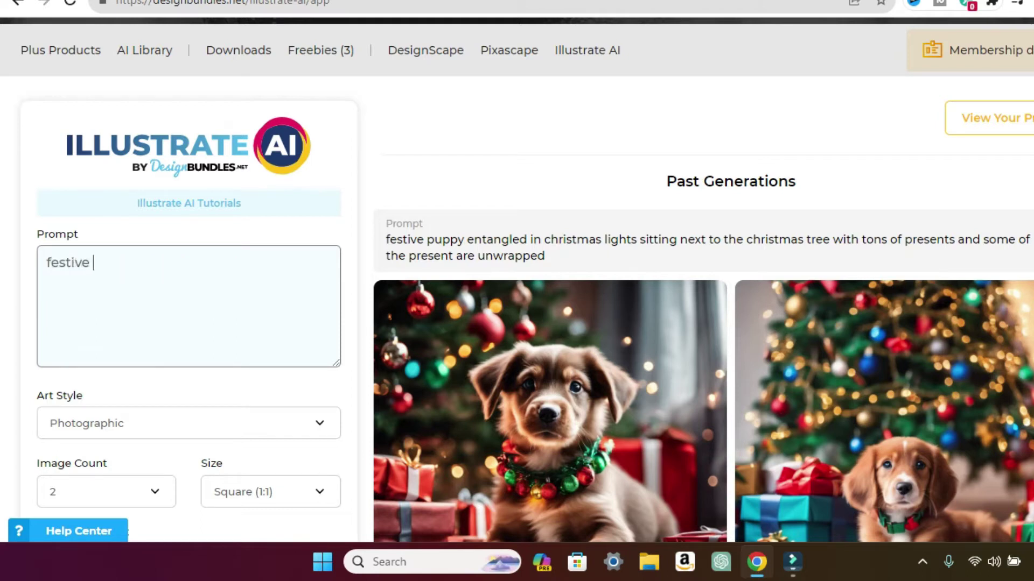
type("puppy entangle")
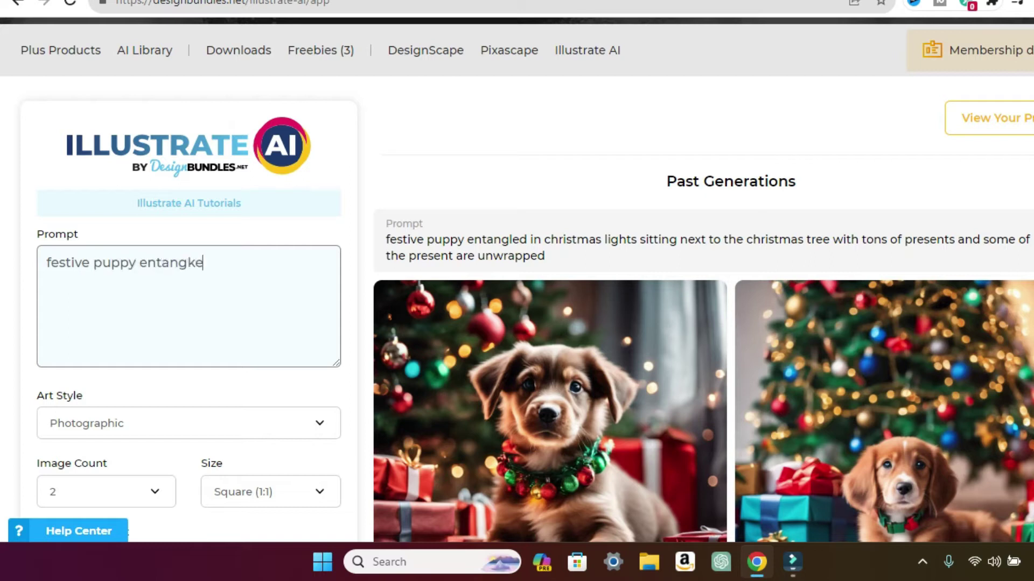
key("BackSpace")
type("ed in christmas lights ")
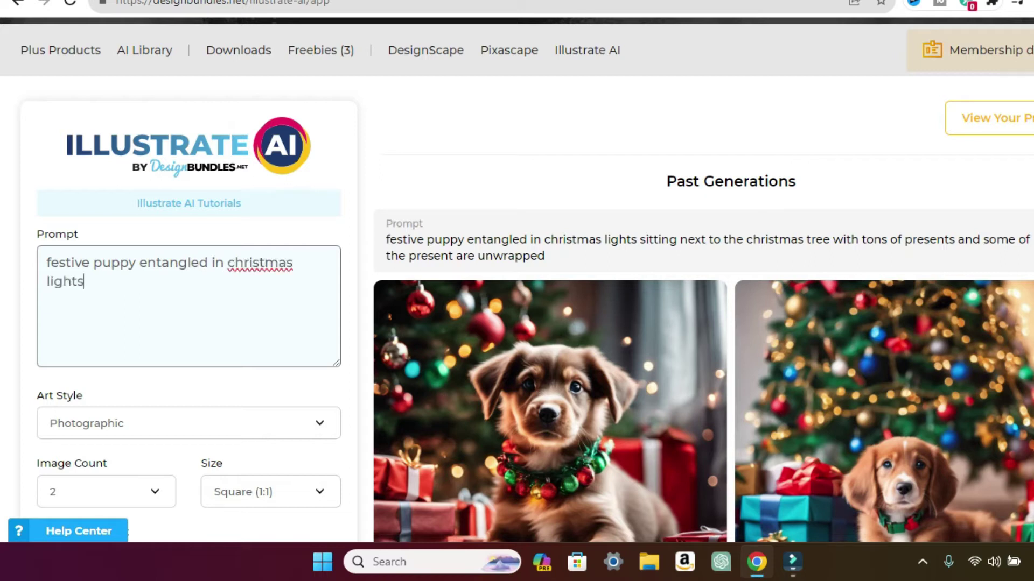
type("sitting next t")
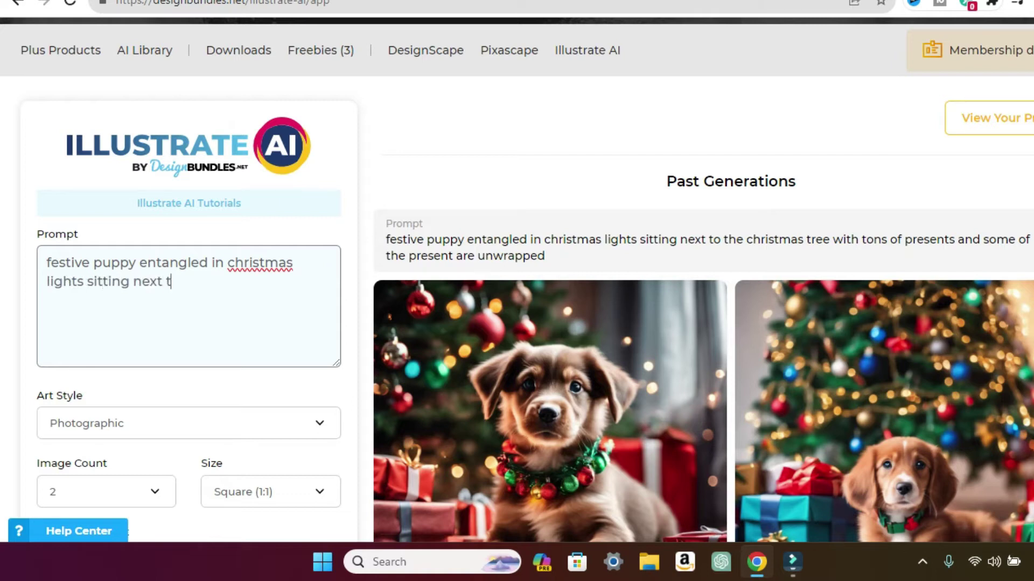
type("o the christmas tree")
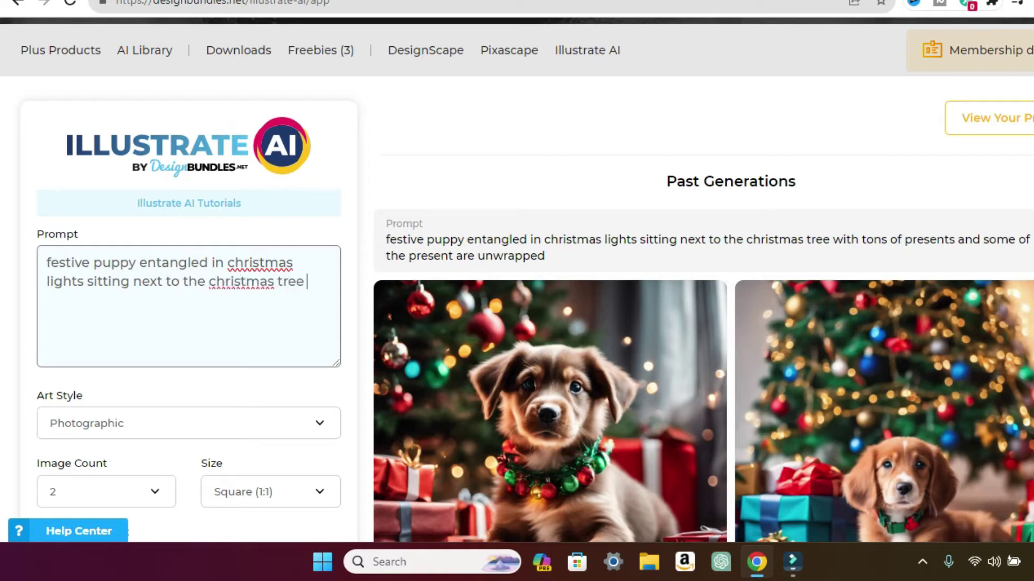
type(" with tons of unopm")
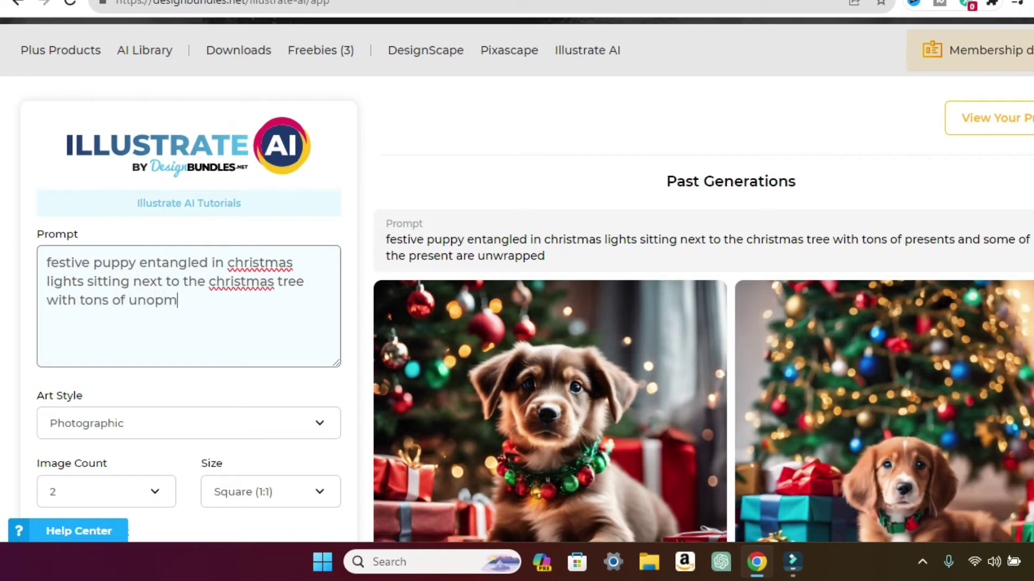
key("BackSpace")
type("ne")
key("BackSpace")
key("BackSpace")
type("ened presents")
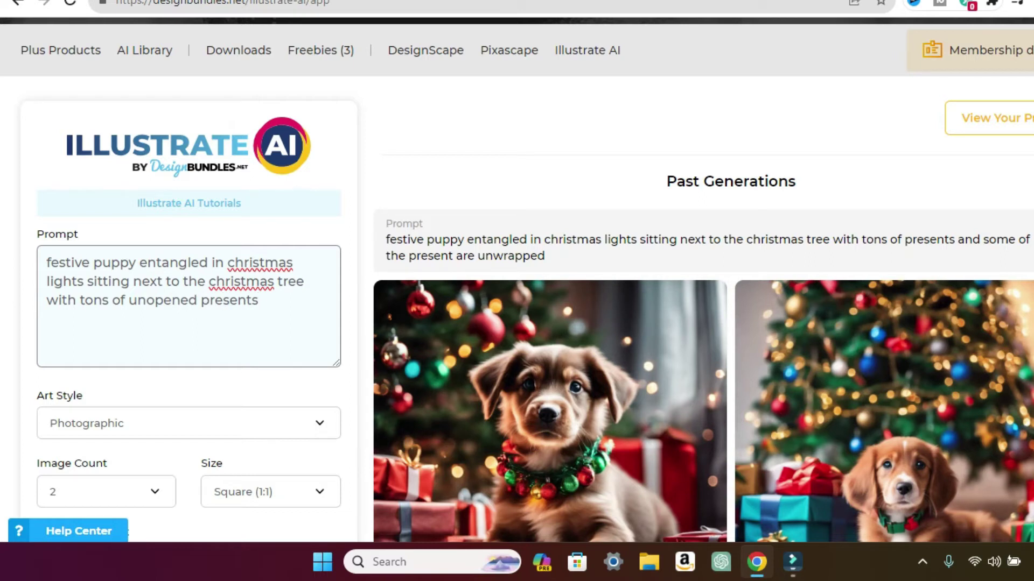
Step: Set Image Count to 4, keeping Photographic art style and Square (1:1) size
scroll(534, 280, "down", 2)
scroll(539, 280, "down", 3)
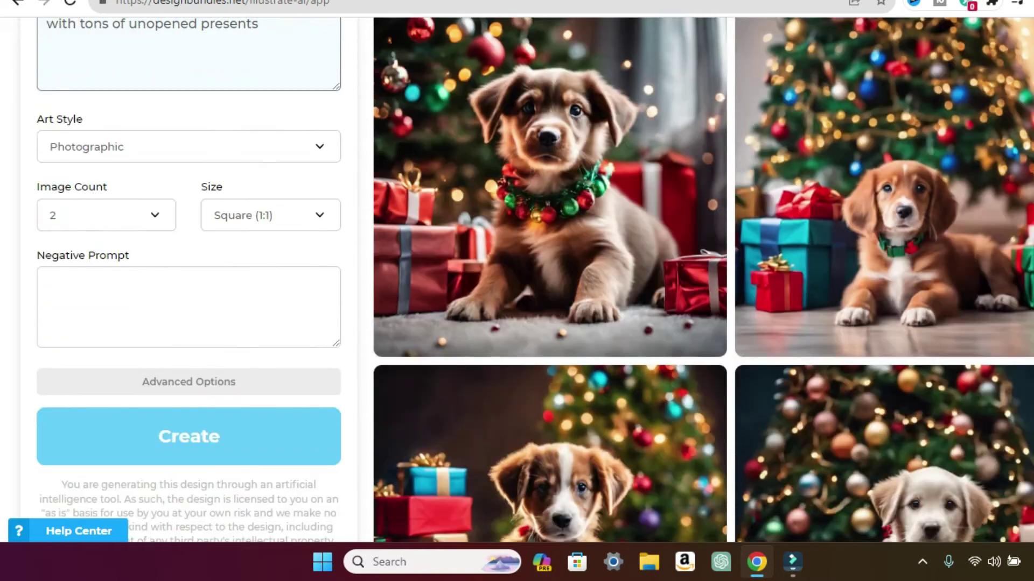
left_click(188, 146)
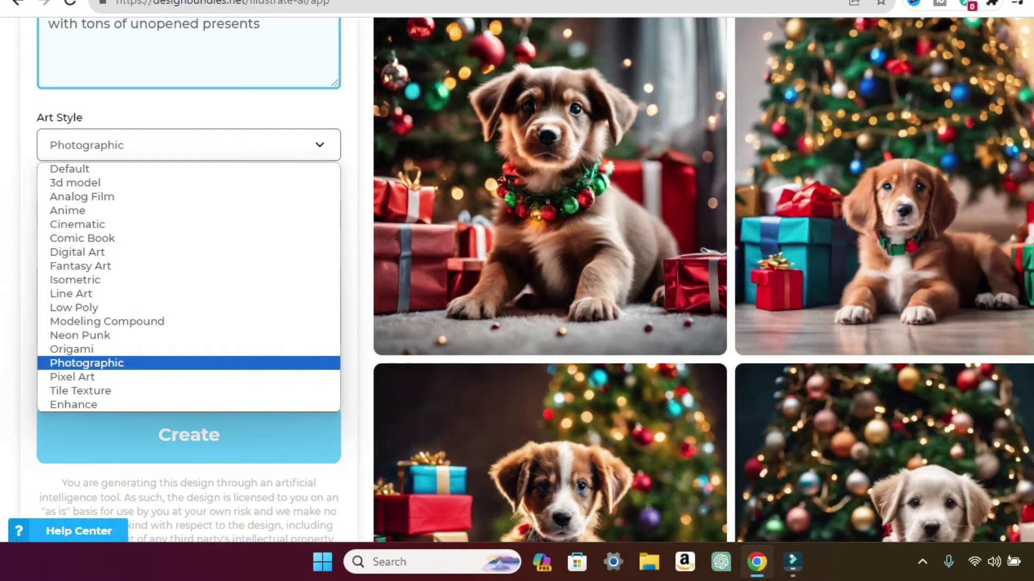
key("Escape")
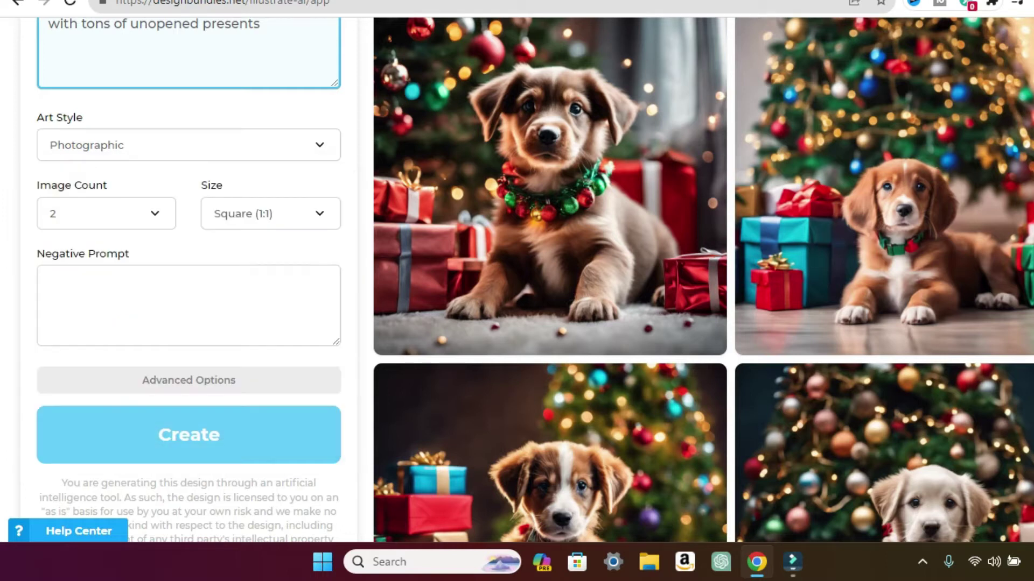
left_click(155, 214)
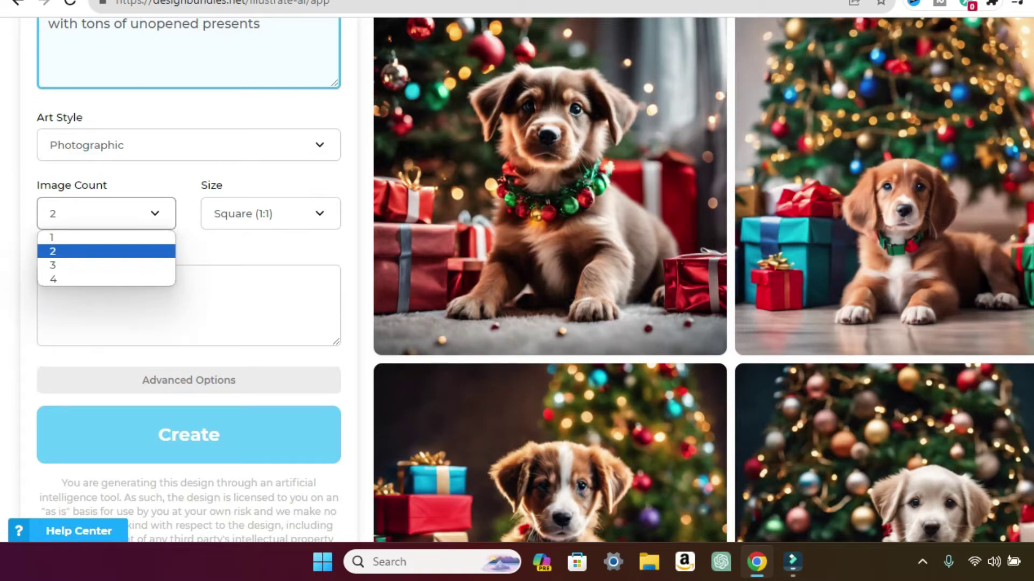
left_click(319, 213)
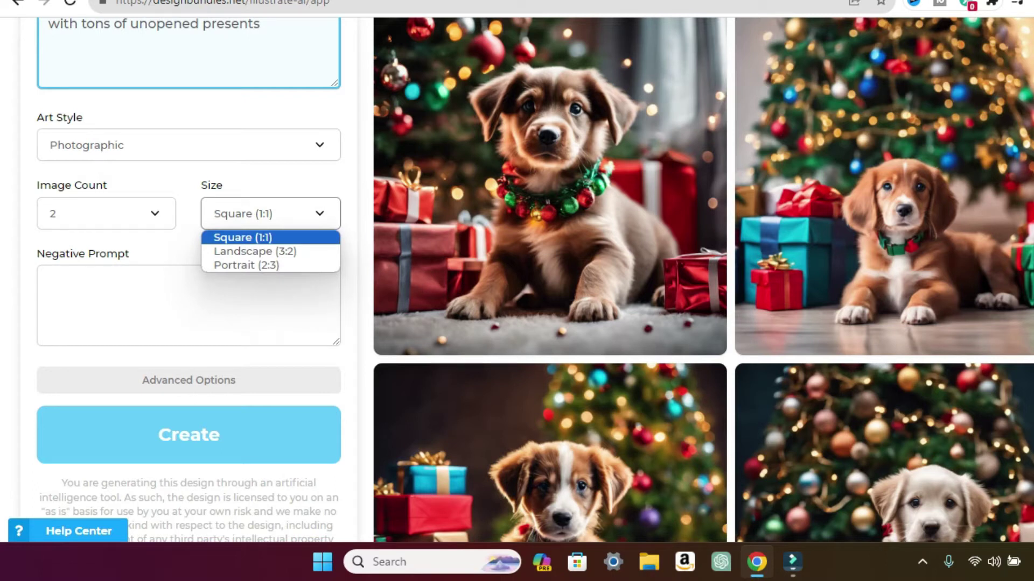
left_click(155, 214)
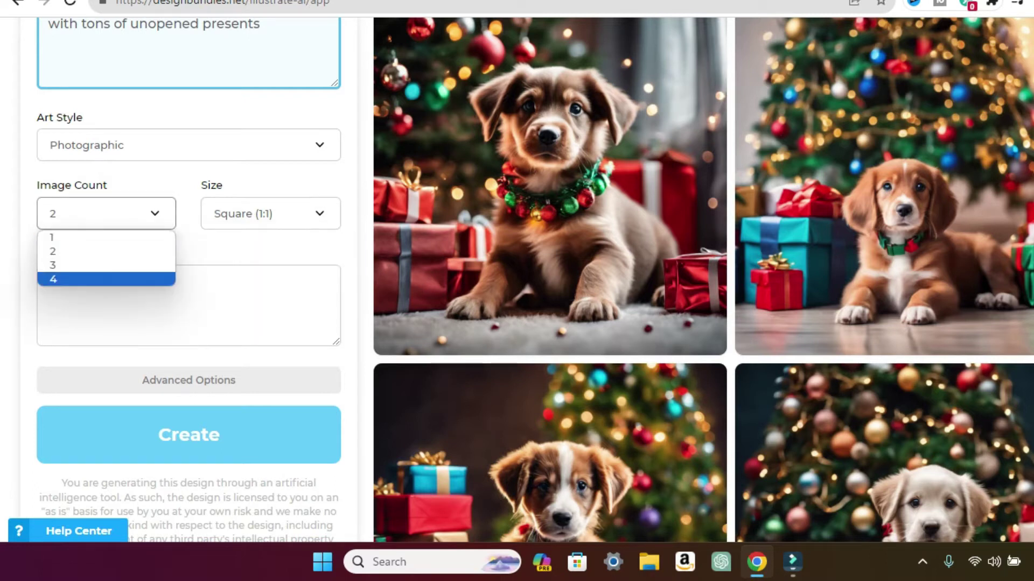
left_click(106, 279)
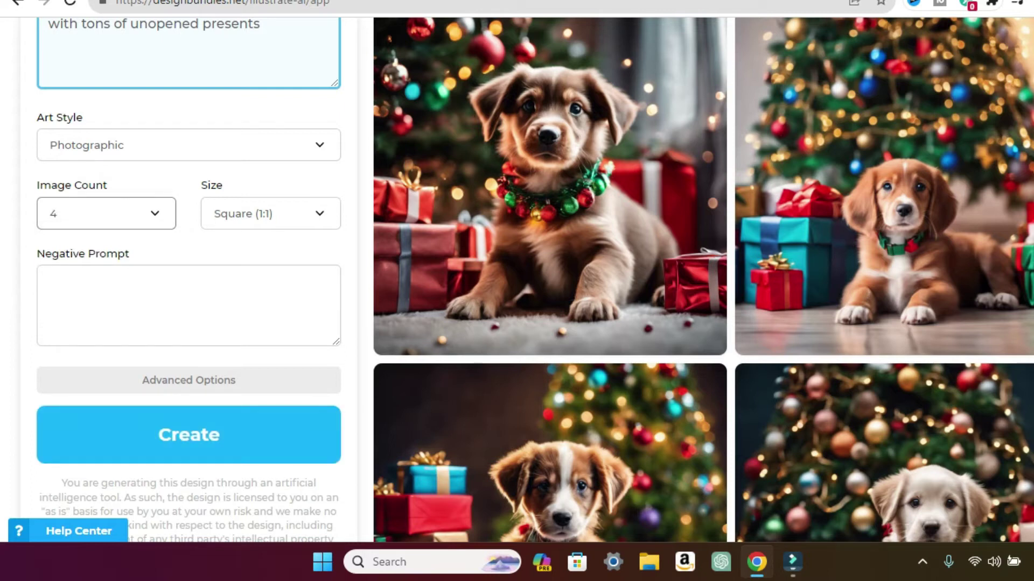
Step: Generate four Photographic puppy images from the unopened-presents prompt
left_click(188, 434)
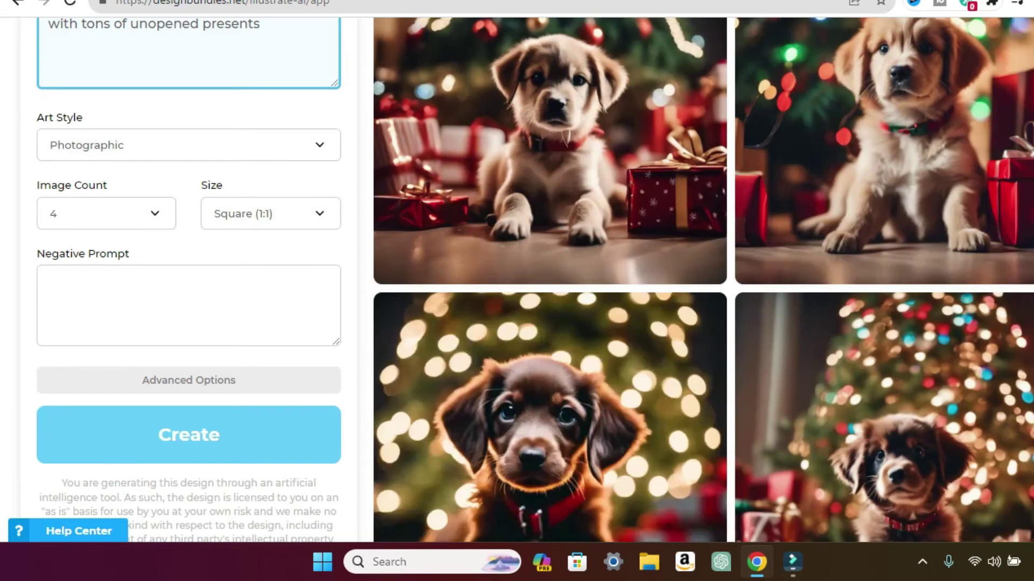
scroll(535, 280, "up", 2)
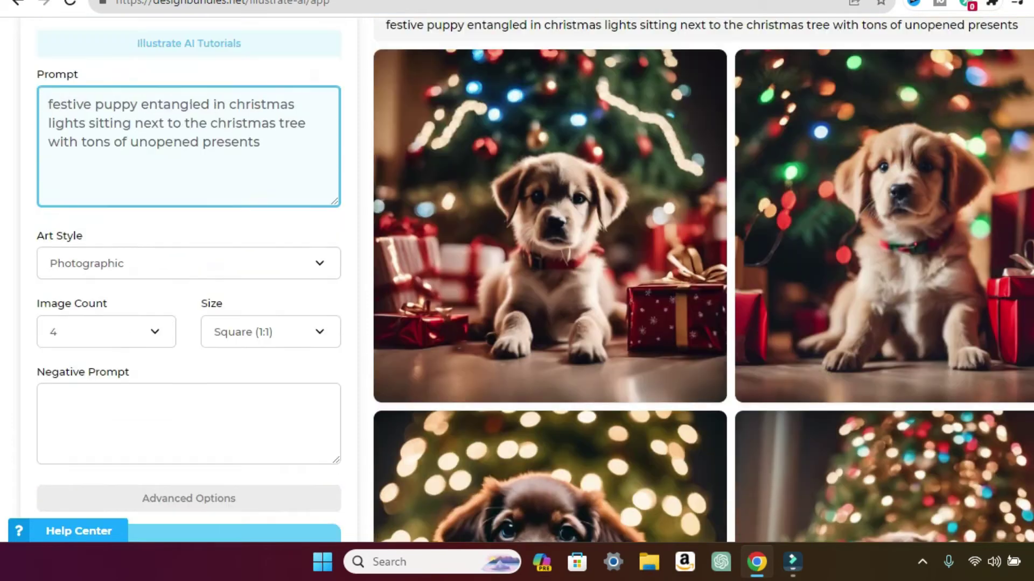
scroll(534, 279, "up", 1)
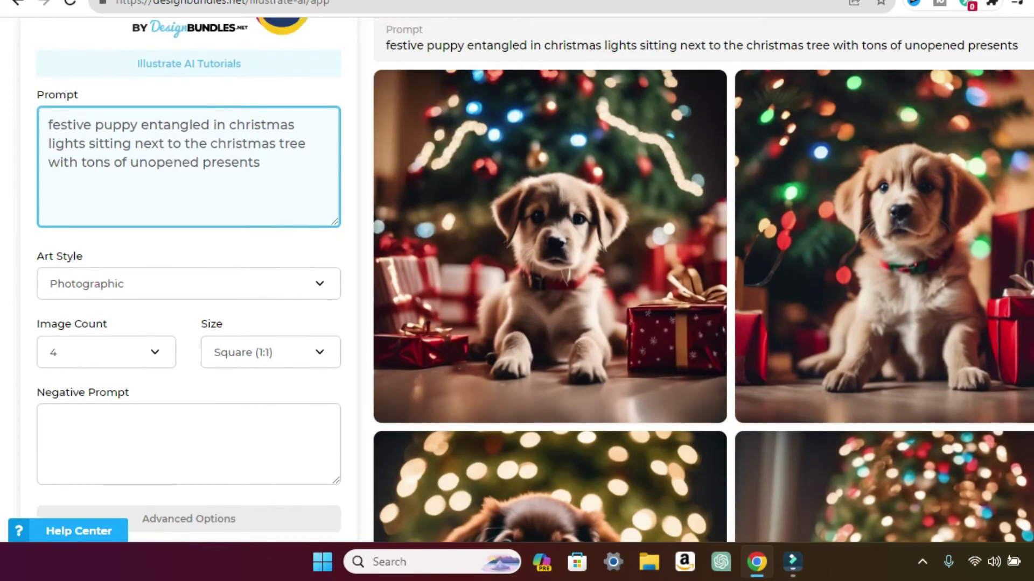
scroll(535, 279, "down", 7)
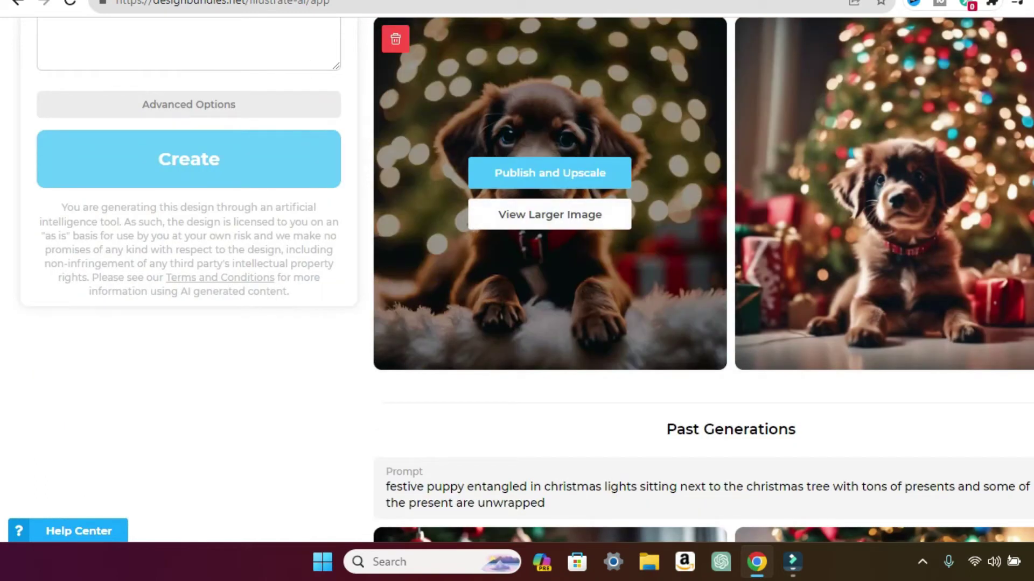
Step: Preview the first image, the dark brown puppy on white fur, then publish and upscale it
left_click(550, 212)
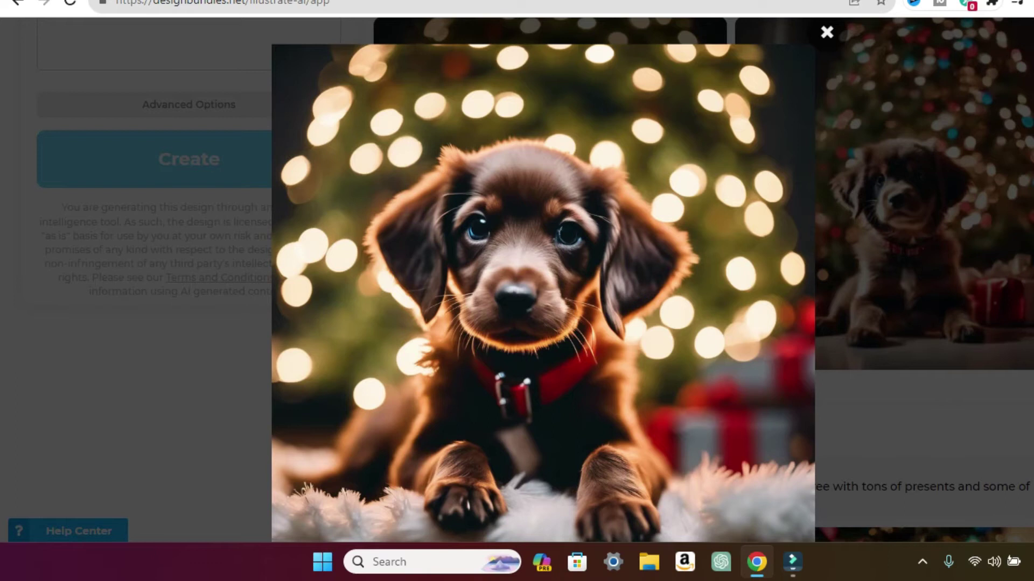
left_click(826, 32)
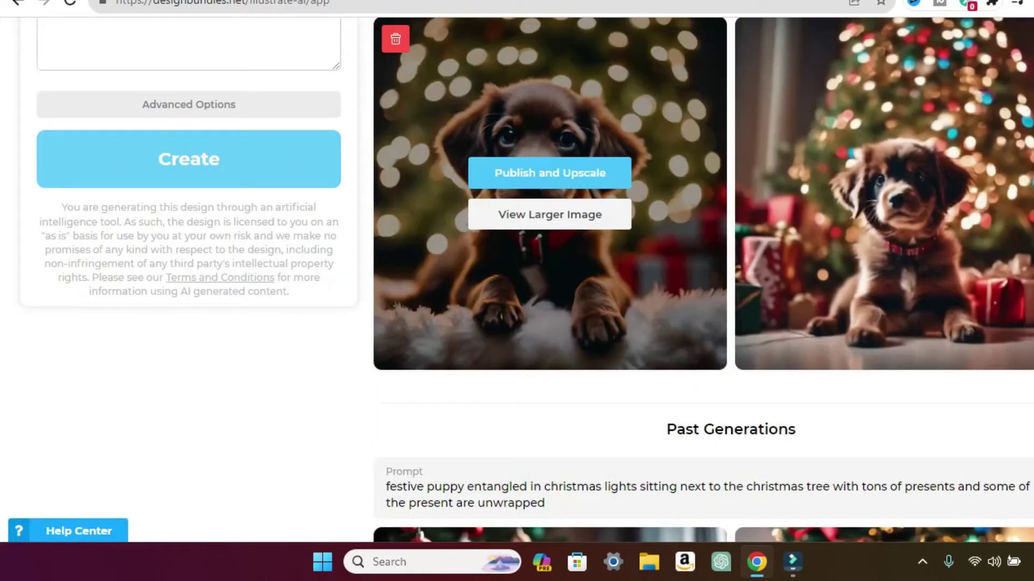
left_click(550, 172)
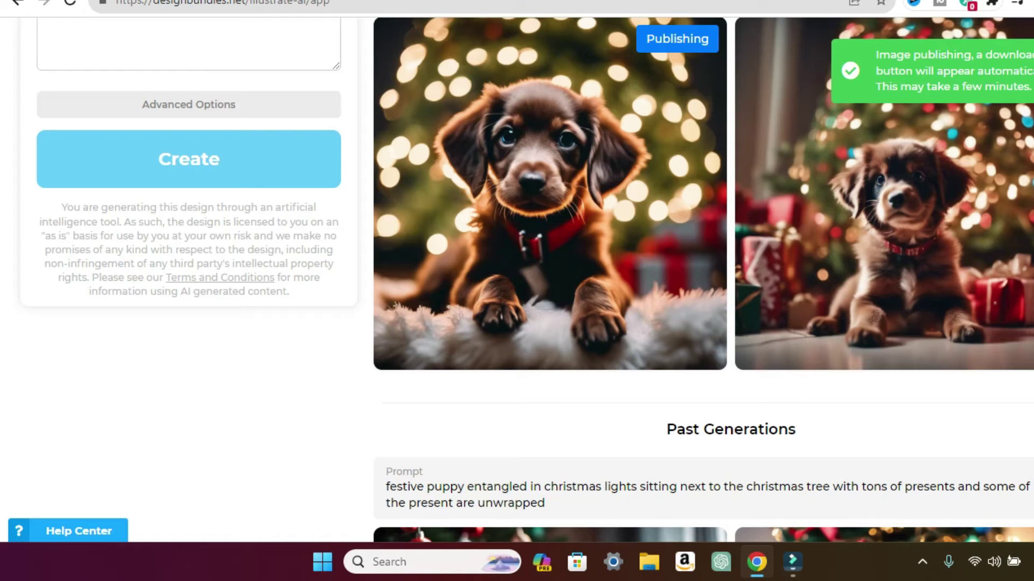
scroll(528, 280, "up", 7)
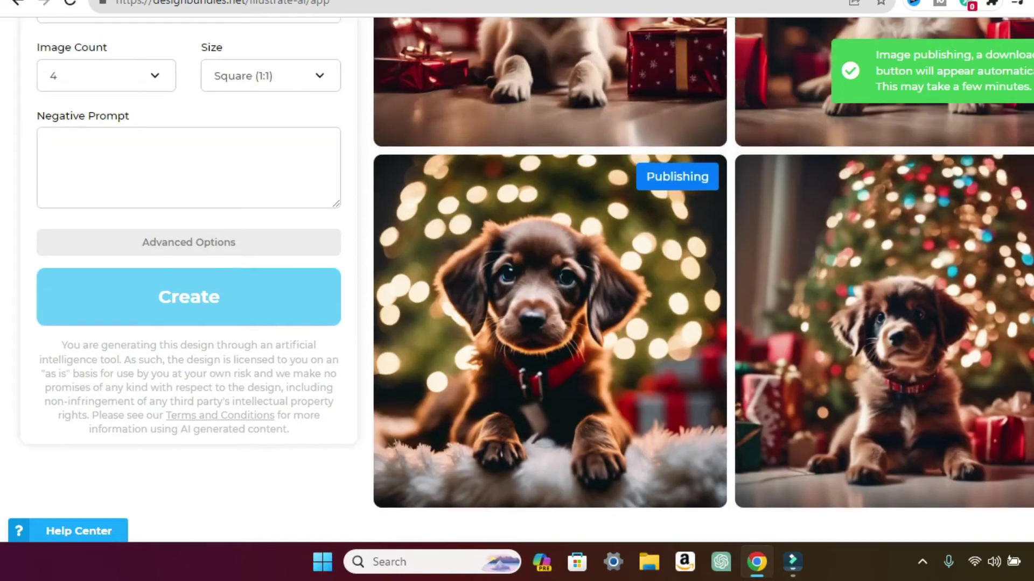
scroll(535, 279, "up", 1)
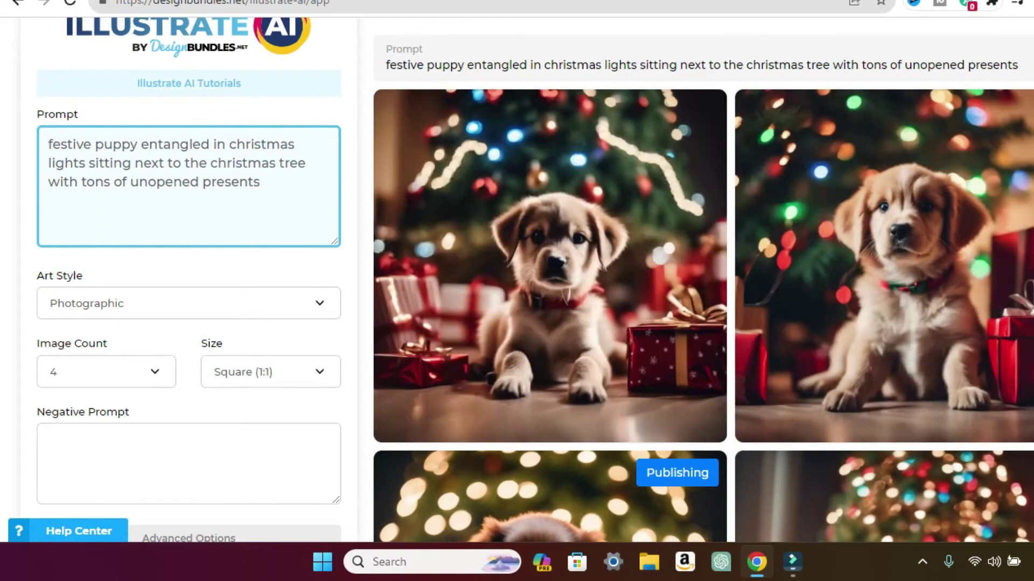
Step: Switch the art style from Photographic to 3d model for a new four-image set
left_click(188, 303)
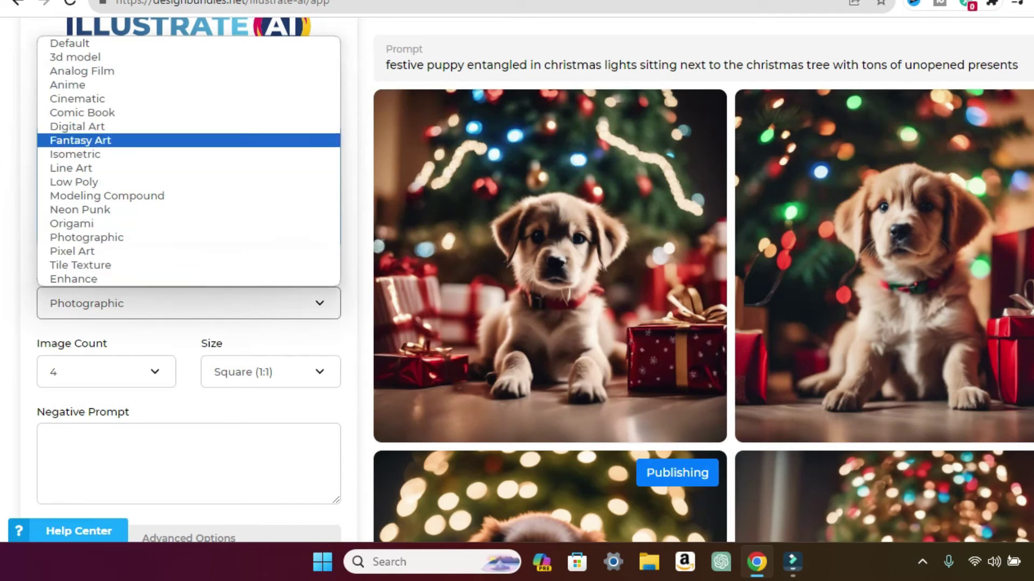
left_click(76, 57)
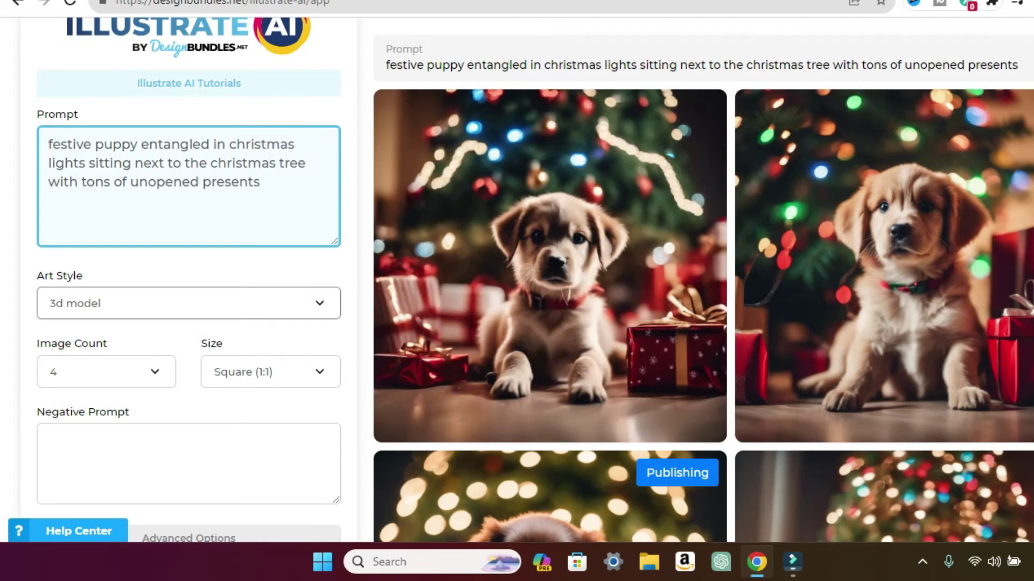
scroll(550, 270, "down", 7)
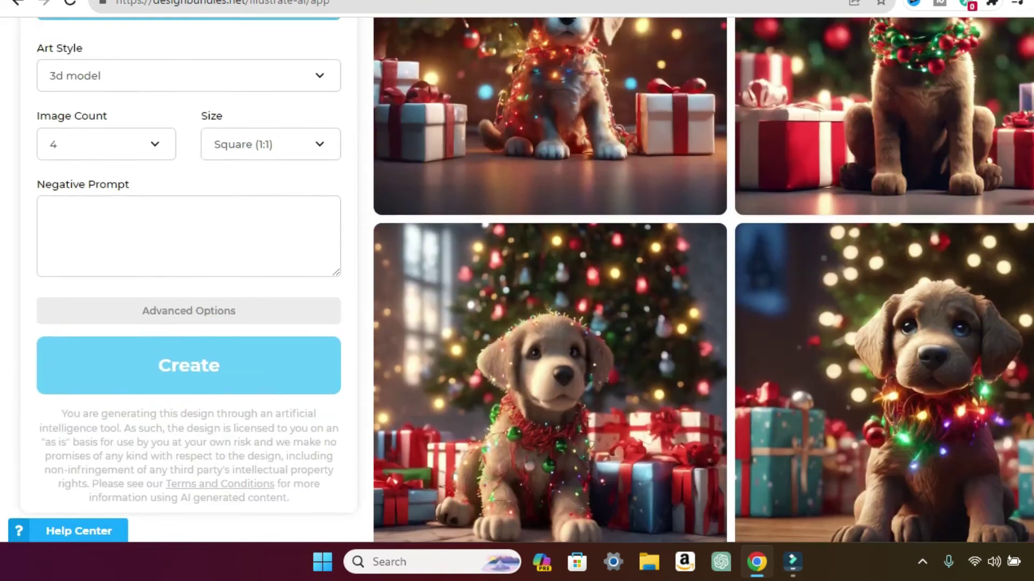
scroll(550, 270, "up", 2)
scroll(516, 280, "up", 2)
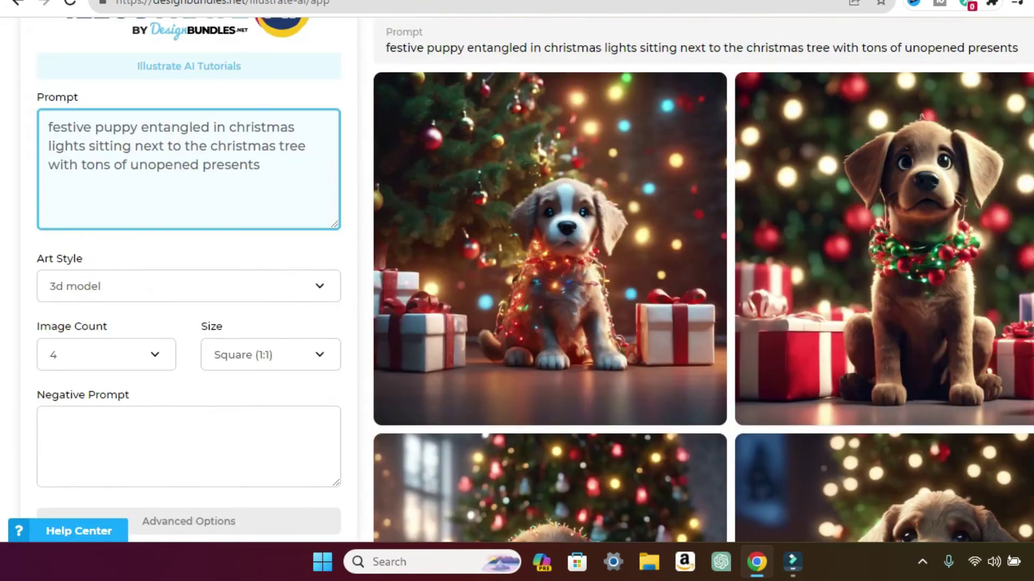
scroll(550, 269, "down", 5)
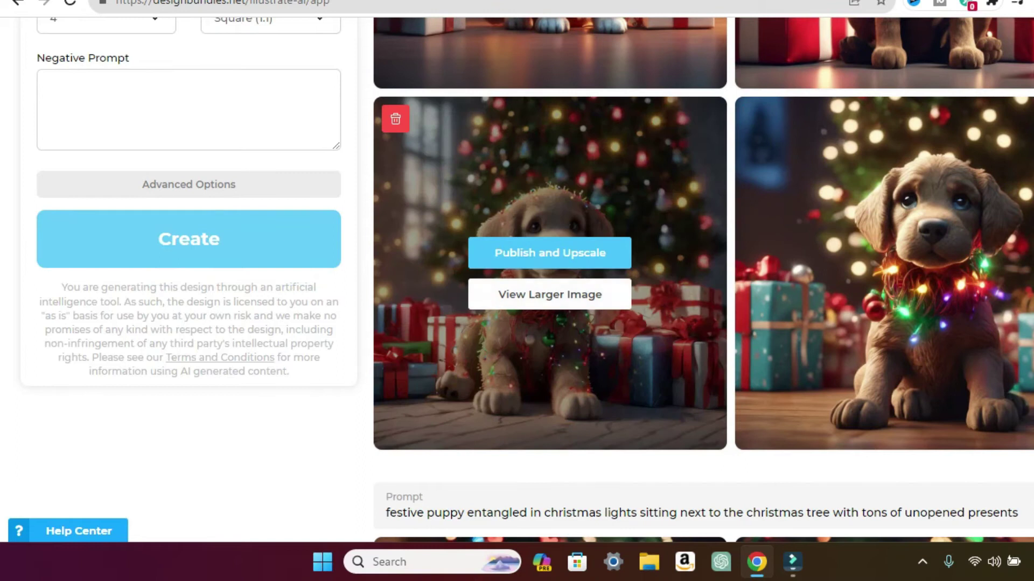
Step: Enlarge the lower-left 3d model puppy image, then close the view
left_click(550, 294)
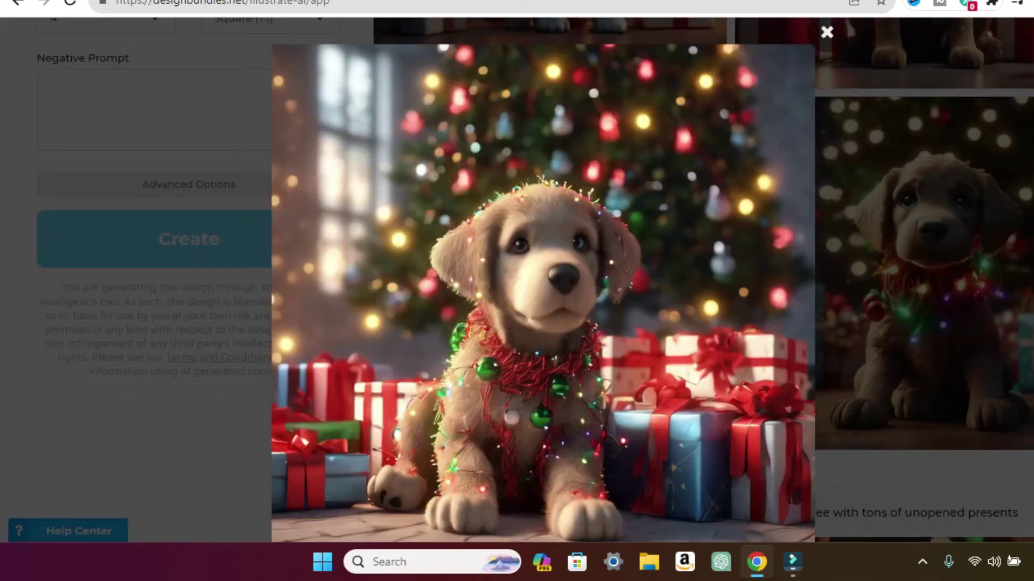
key("Escape")
scroll(517, 280, "up", 4)
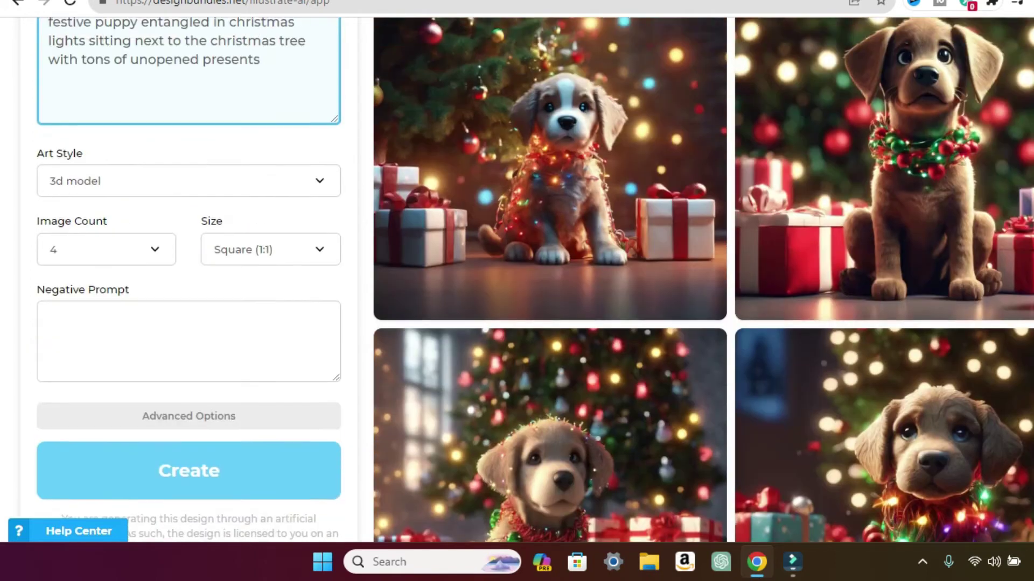
scroll(550, 323, "up", 4)
Step: Generate four Analog Film puppy images and preview the first one enlarged
left_click(189, 412)
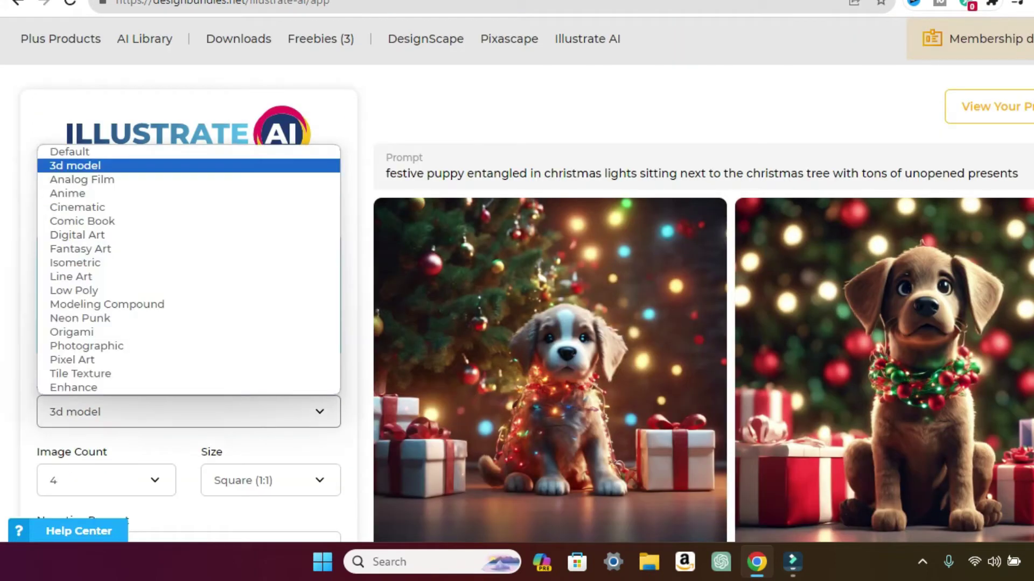
left_click(188, 179)
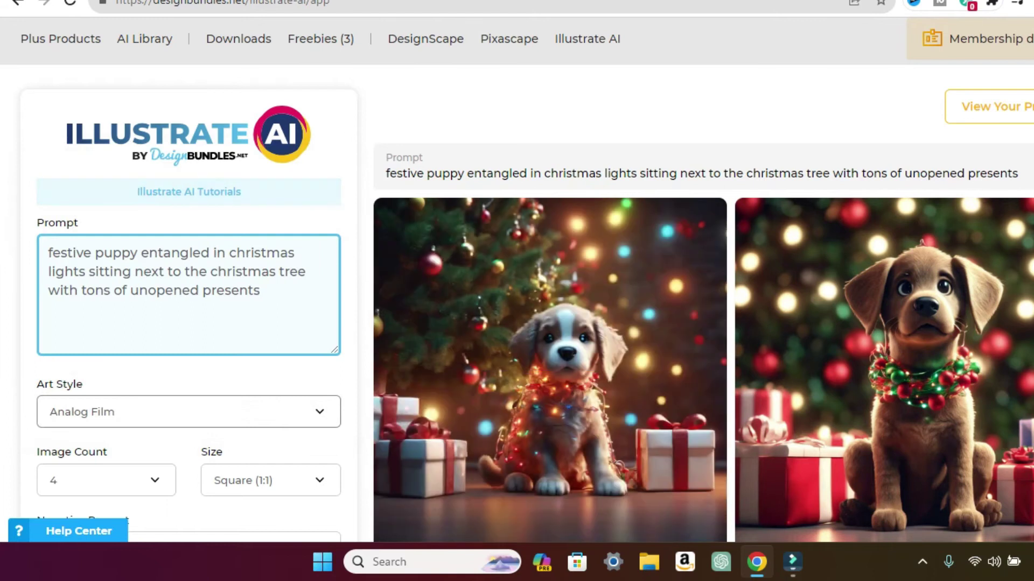
scroll(189, 323, "down", 4)
left_click(189, 469)
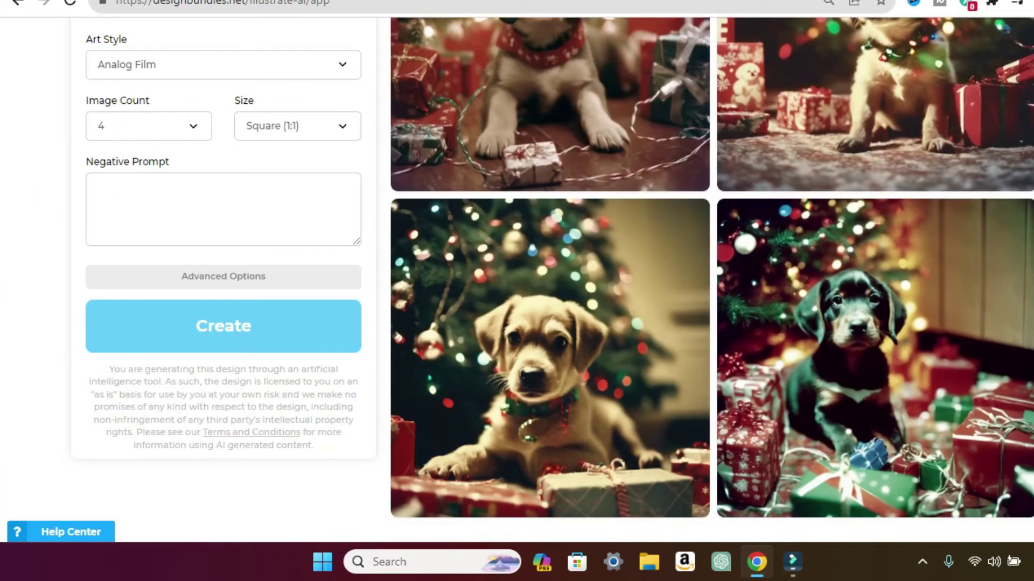
scroll(549, 291, "up", 5)
left_click(549, 293)
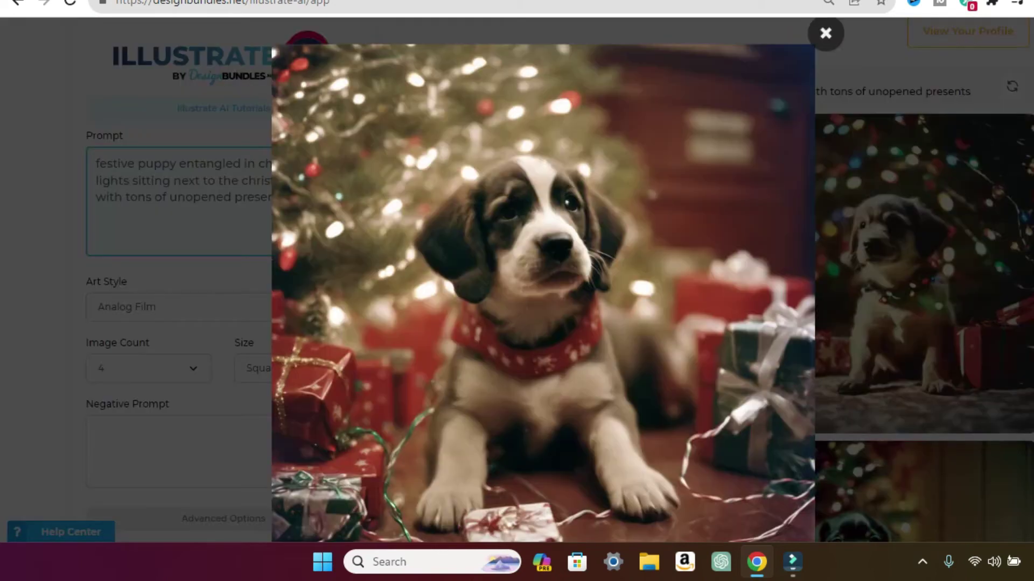
left_click(826, 33)
Step: Switch the art style to Anime for a fresh four-image puppy set
left_click(223, 307)
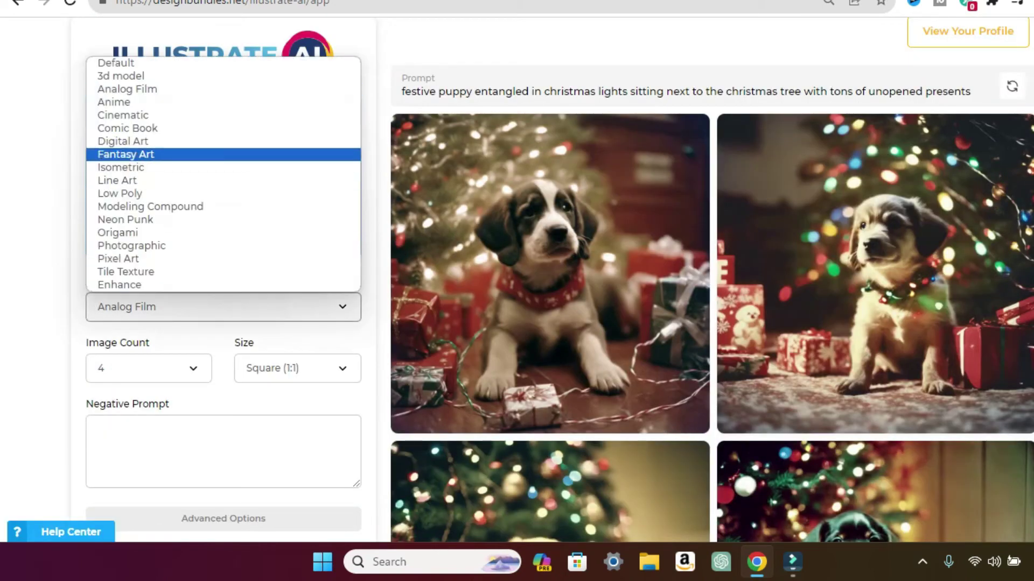
left_click(222, 103)
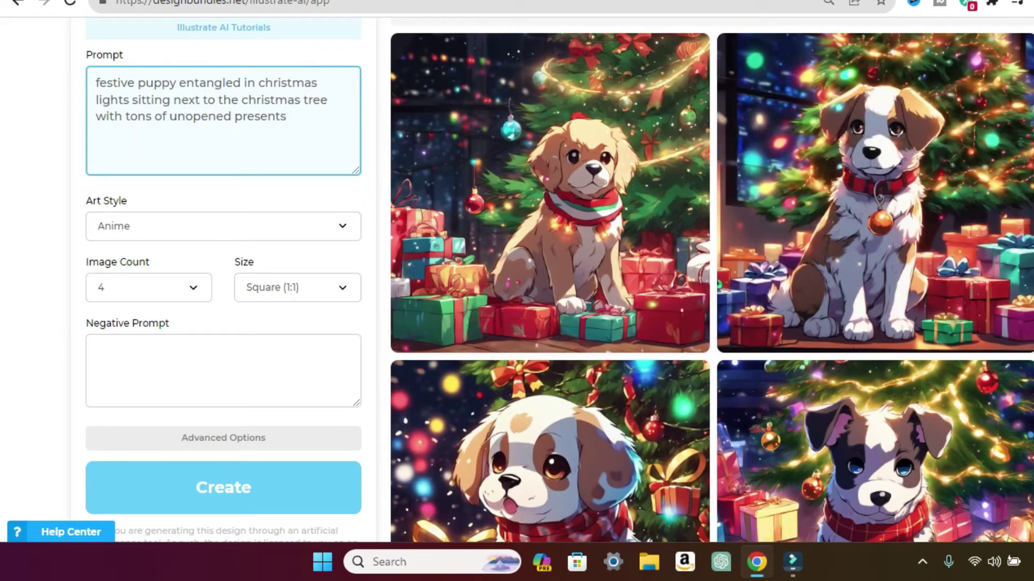
scroll(517, 280, "down", 1)
scroll(559, 280, "down", 3)
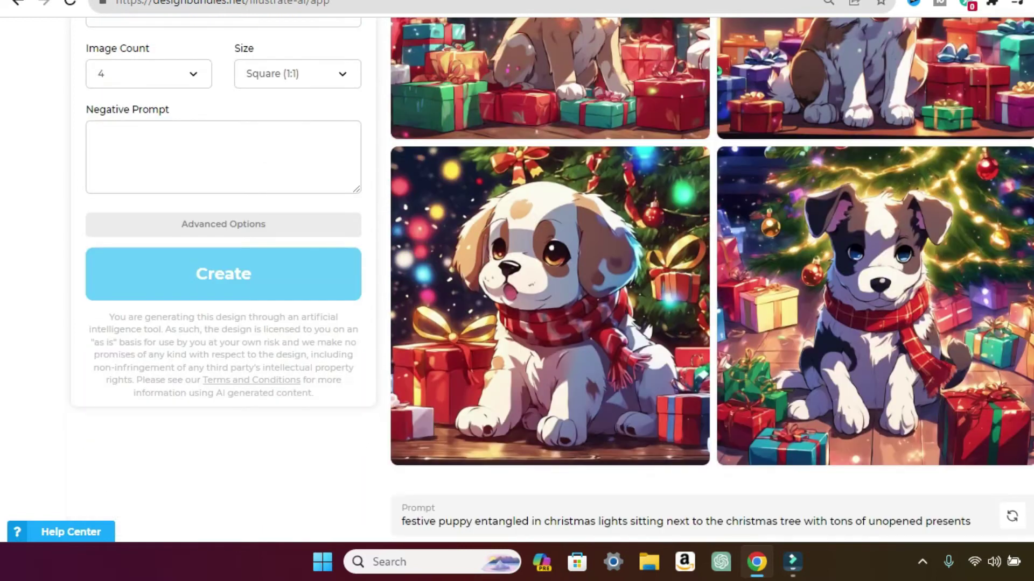
scroll(553, 280, "up", 6)
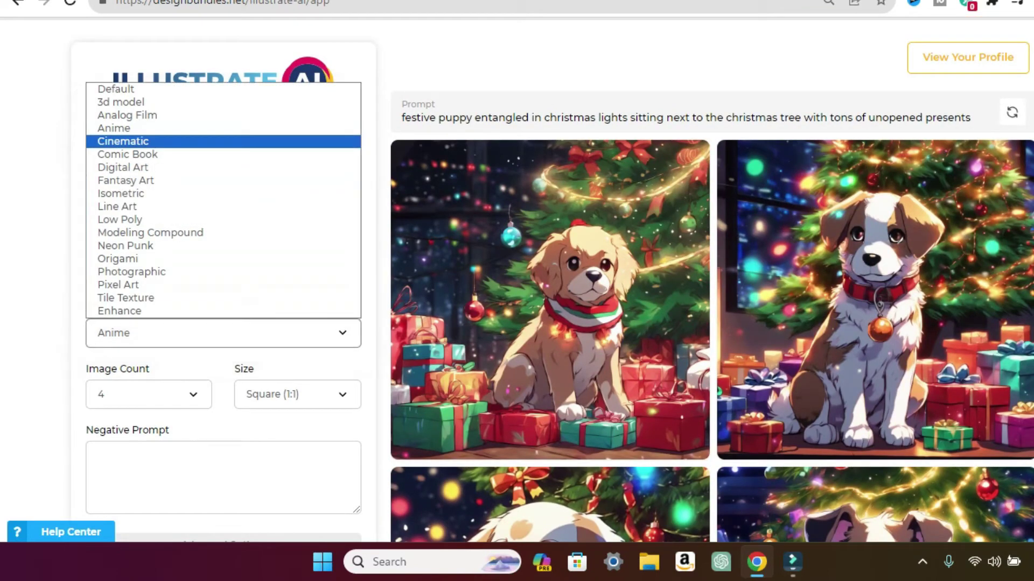
Step: Generate four Cinematic-style puppy images
left_click(224, 141)
scroll(517, 280, "down", 2)
scroll(550, 323, "down", 3)
left_click(223, 316)
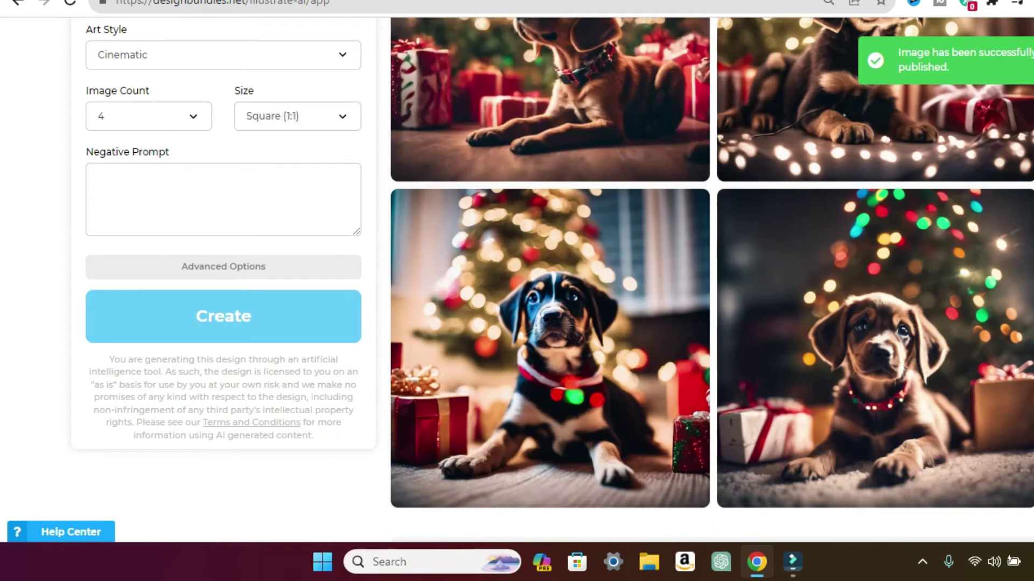
scroll(876, 226, "up", 4)
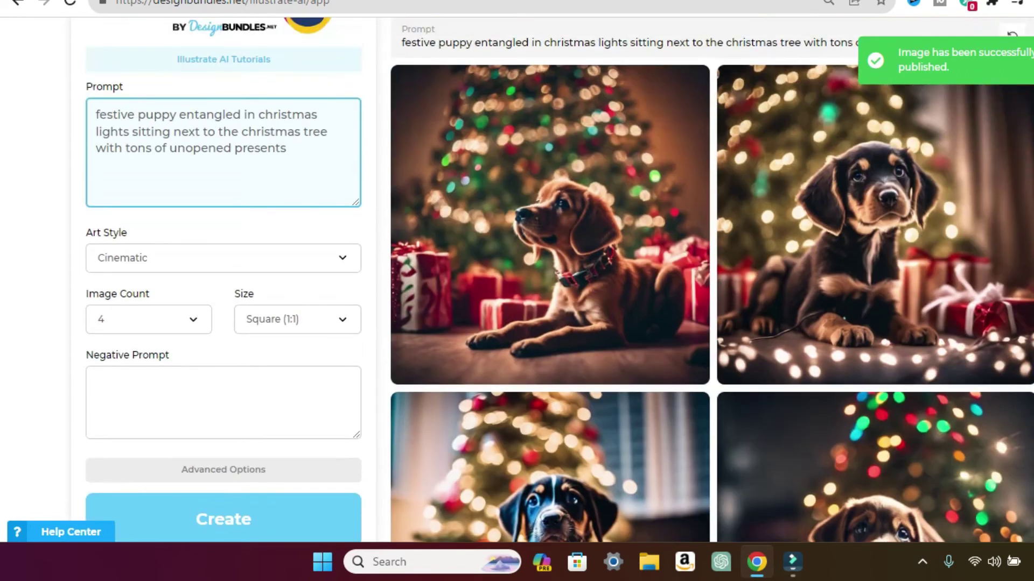
Step: Preview the top-right Cinematic puppy, then regenerate the grid in Comic Book style
left_click(877, 242)
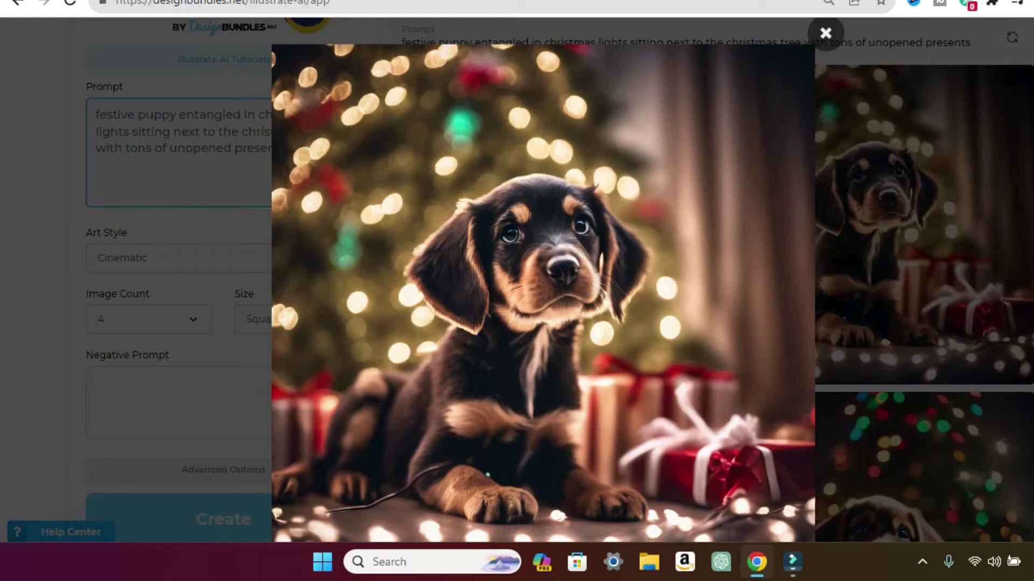
left_click(224, 258)
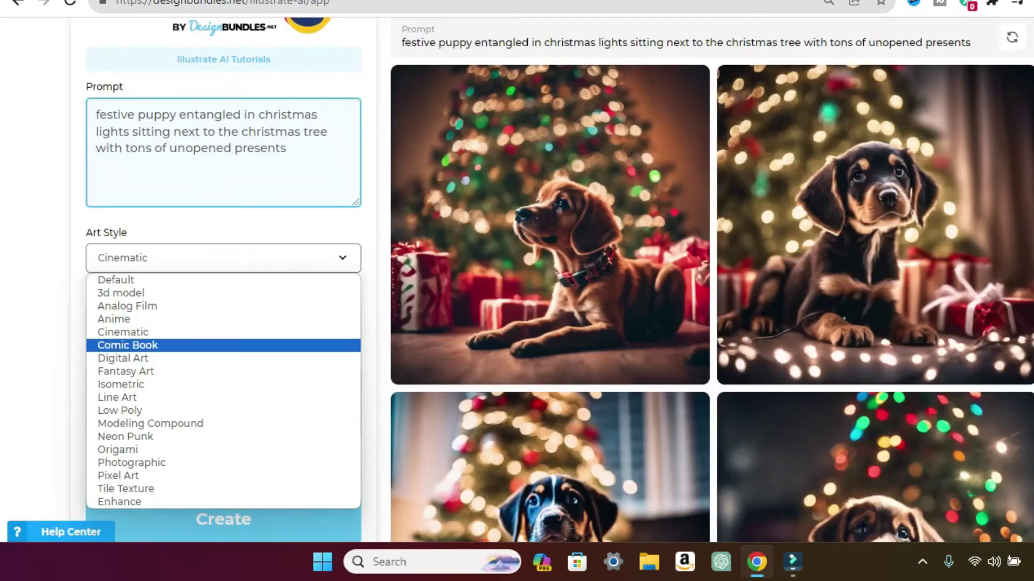
left_click(161, 344)
left_click(223, 519)
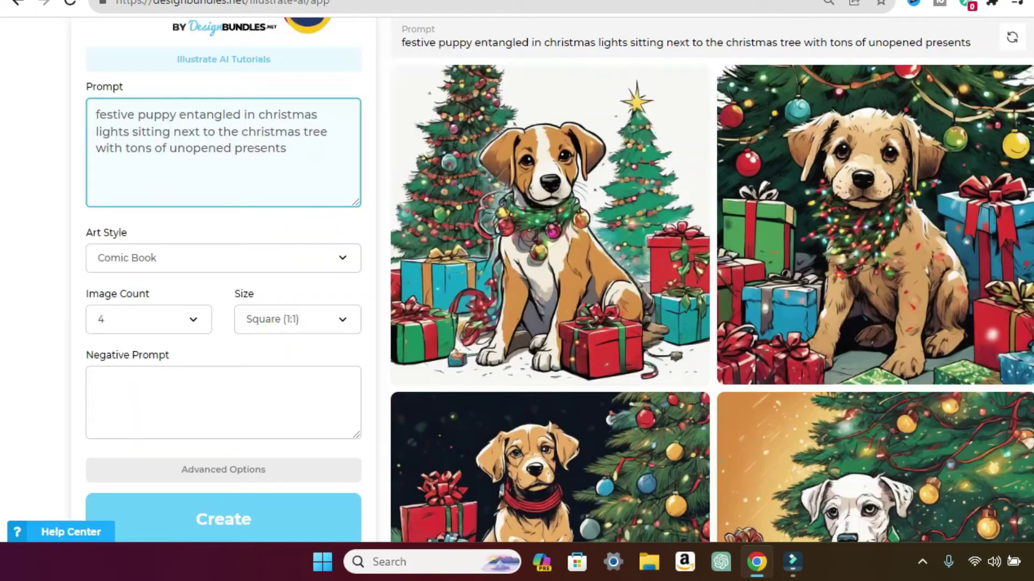
Step: Generate four Digital Art puppy images and preview the top-left one enlarged
left_click(224, 258)
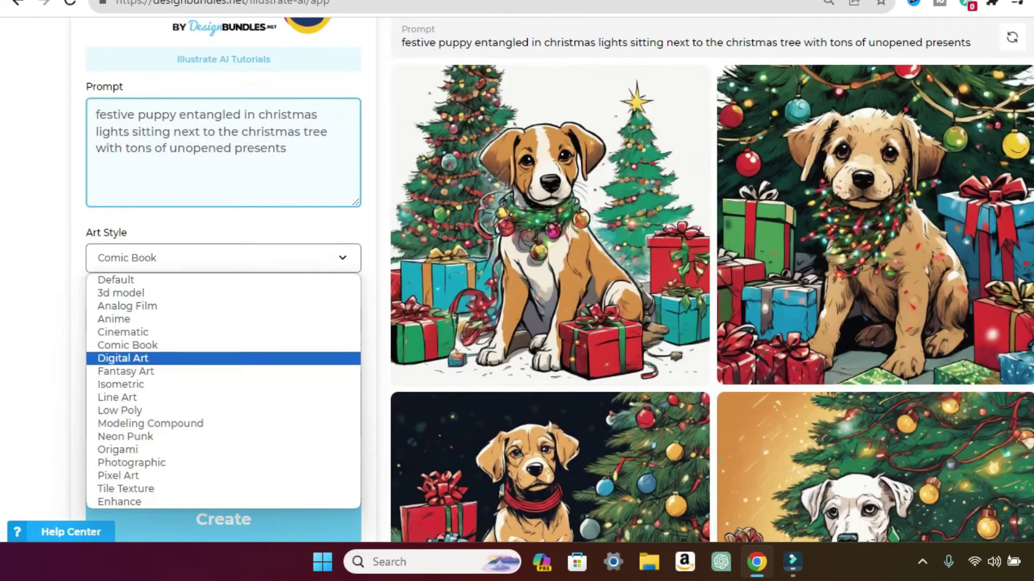
left_click(123, 359)
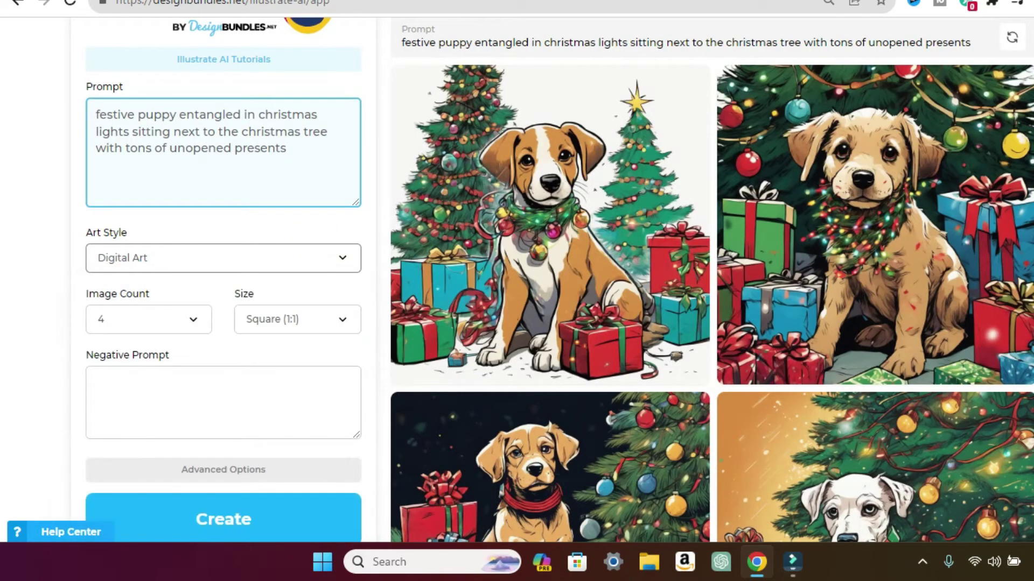
left_click(224, 519)
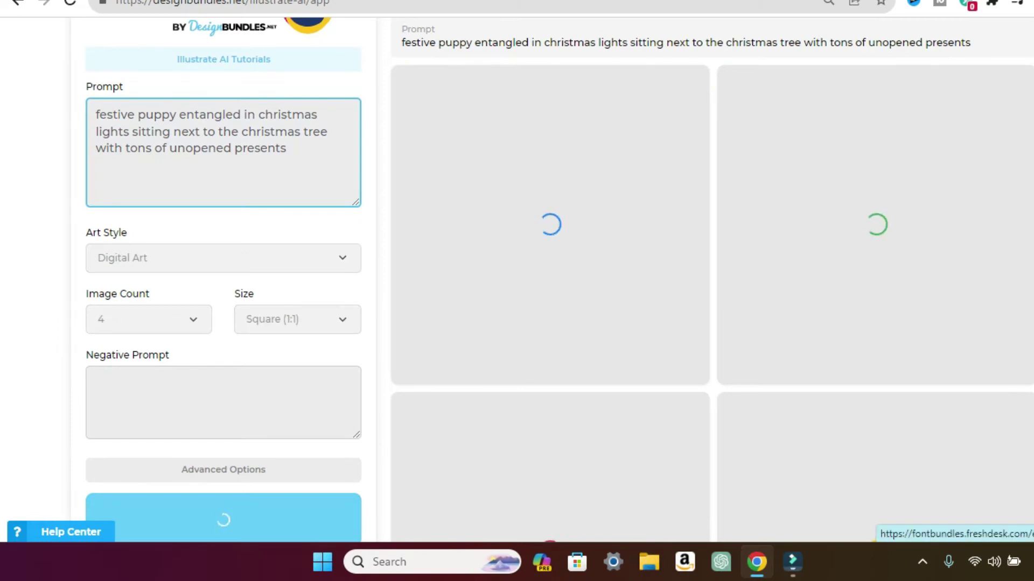
scroll(560, 280, "down", 2)
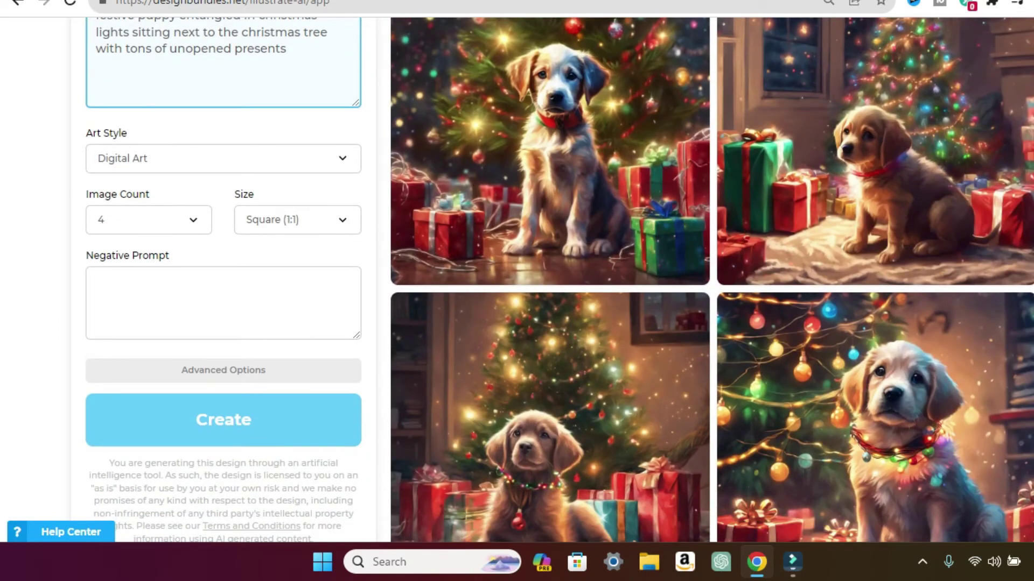
scroll(559, 280, "up", 1)
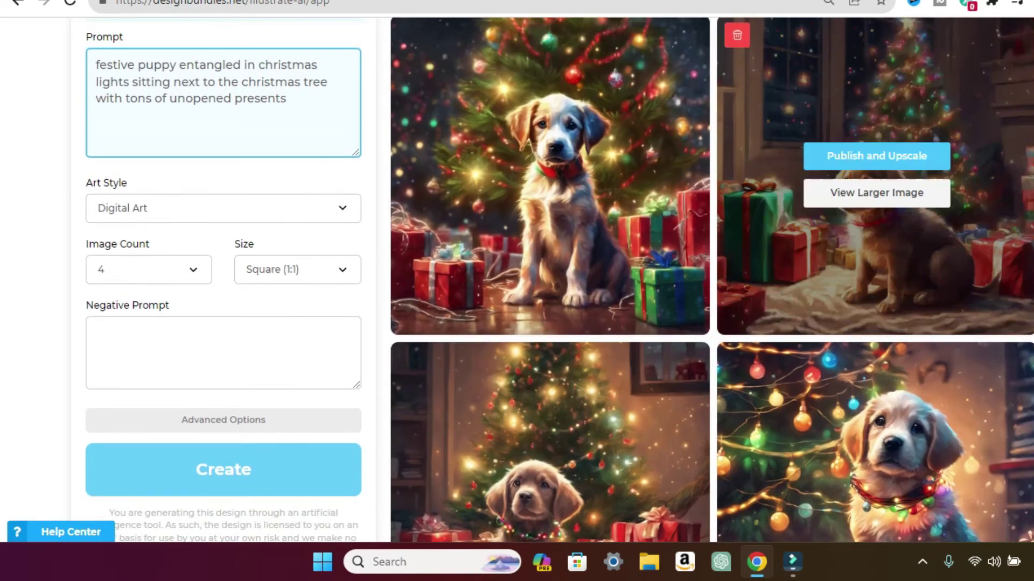
mouse_move(549, 226)
left_click(549, 192)
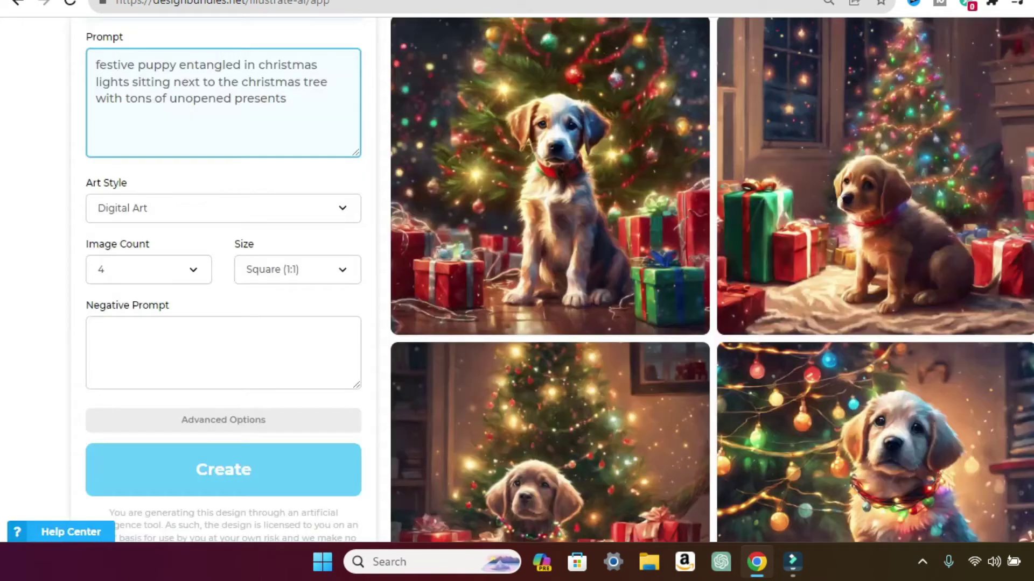
left_click(223, 208)
Step: Generate four Fantasy Art puppy images and preview the top-left one enlarged
left_click(125, 321)
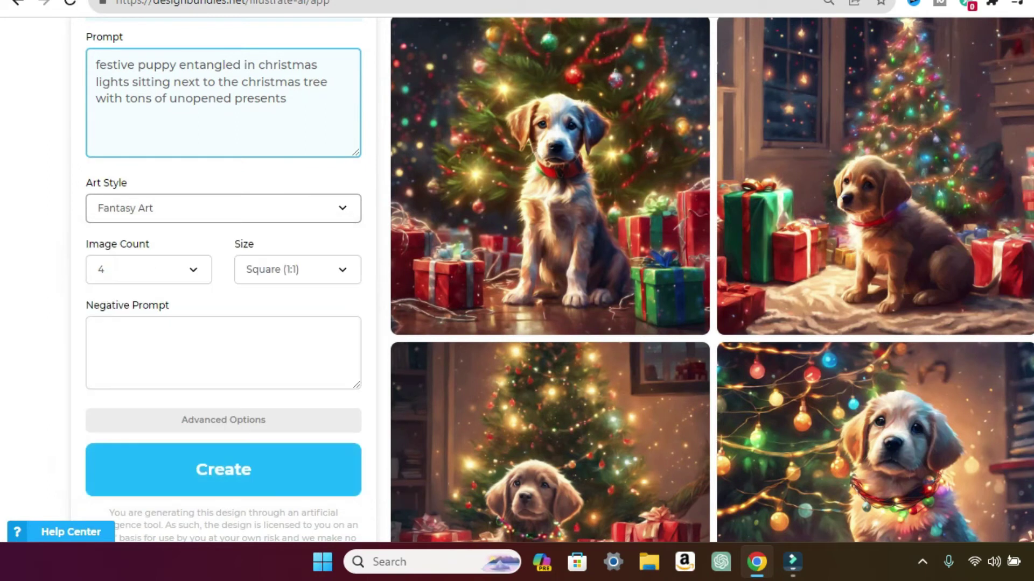
left_click(223, 470)
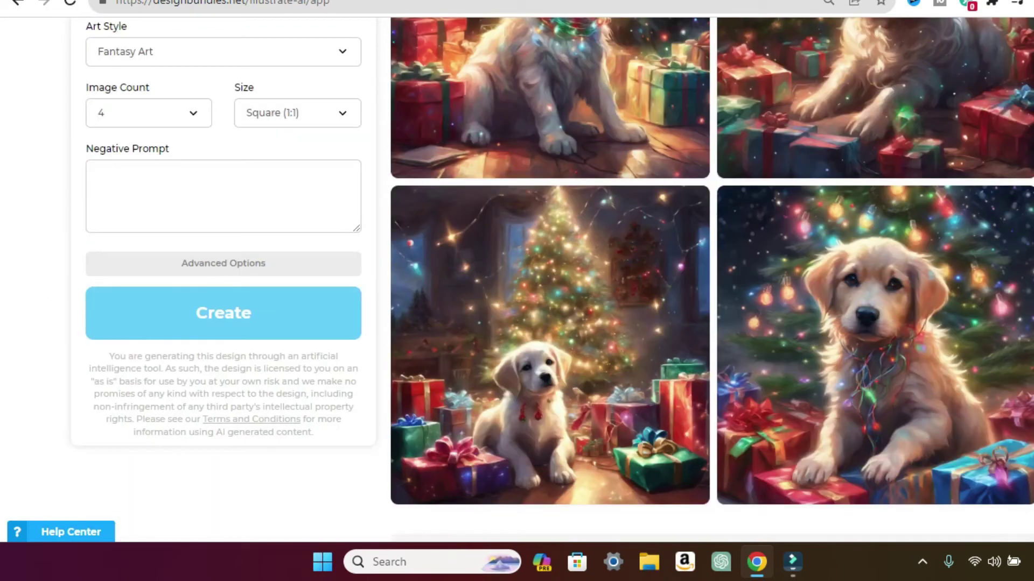
scroll(549, 280, "up", 2)
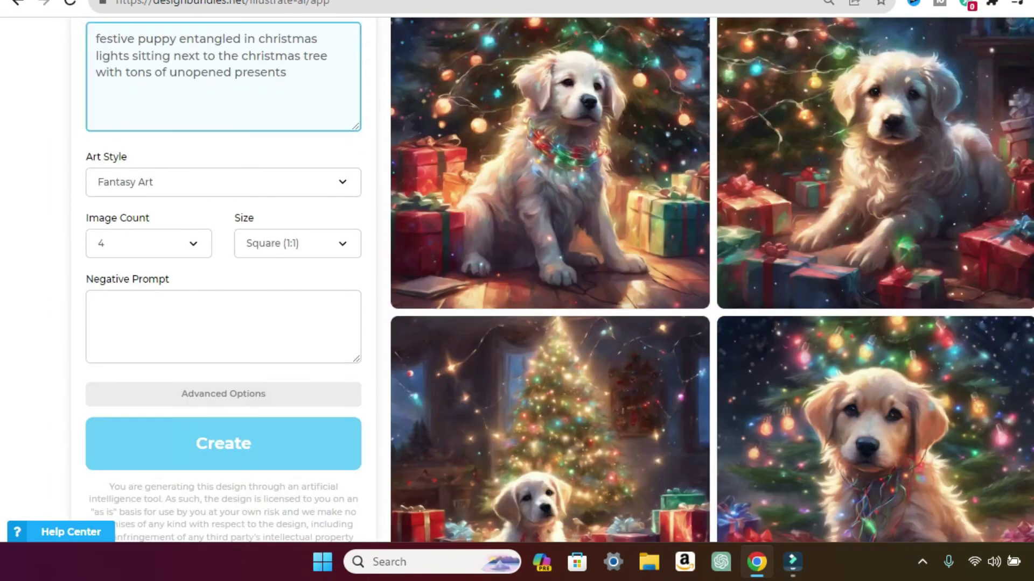
left_click(549, 167)
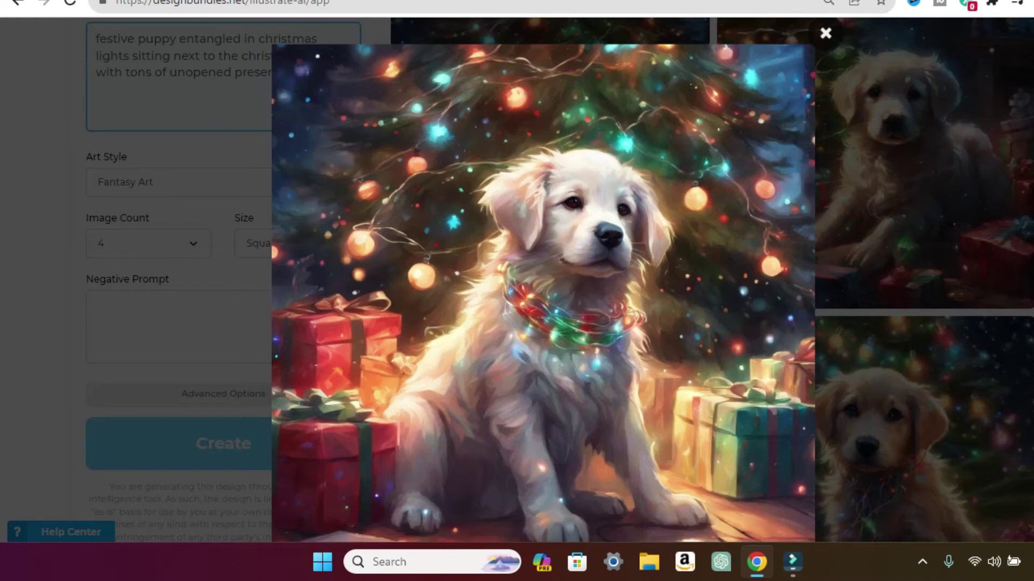
left_click(825, 33)
Step: Generate four Isometric puppy images and enlarge the bottom-right one
left_click(223, 182)
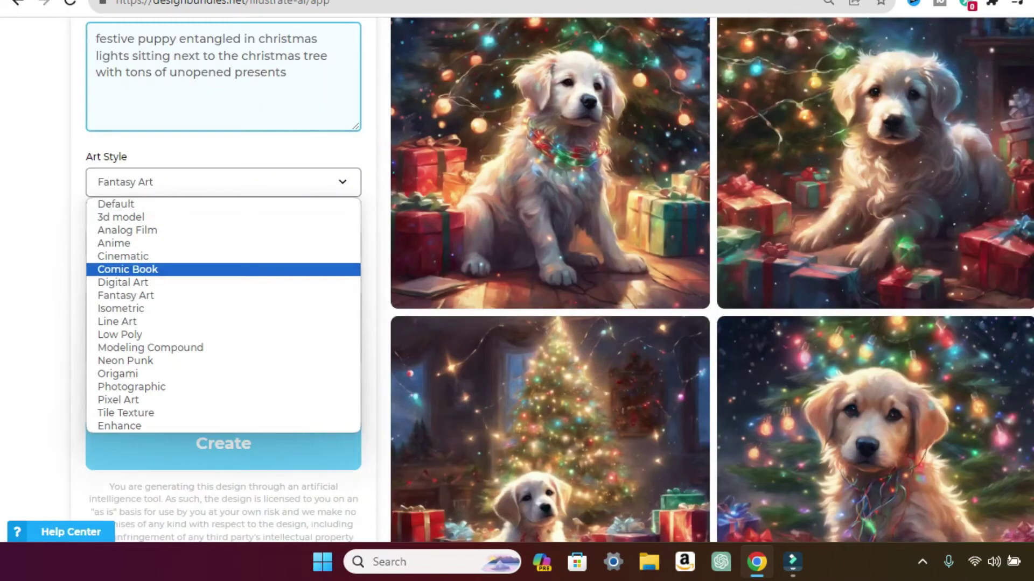
left_click(223, 309)
left_click(224, 444)
left_click(224, 443)
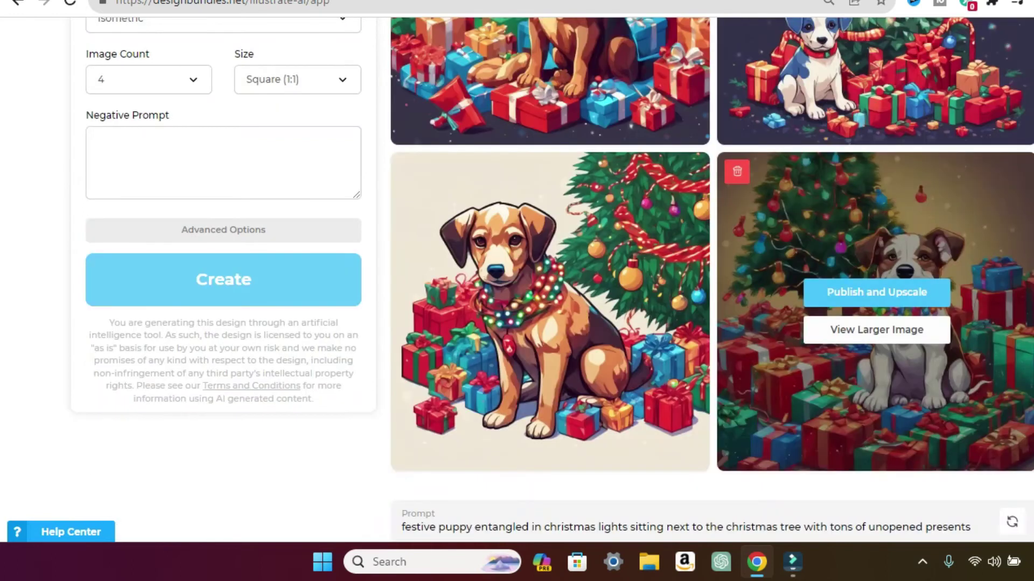
left_click(877, 330)
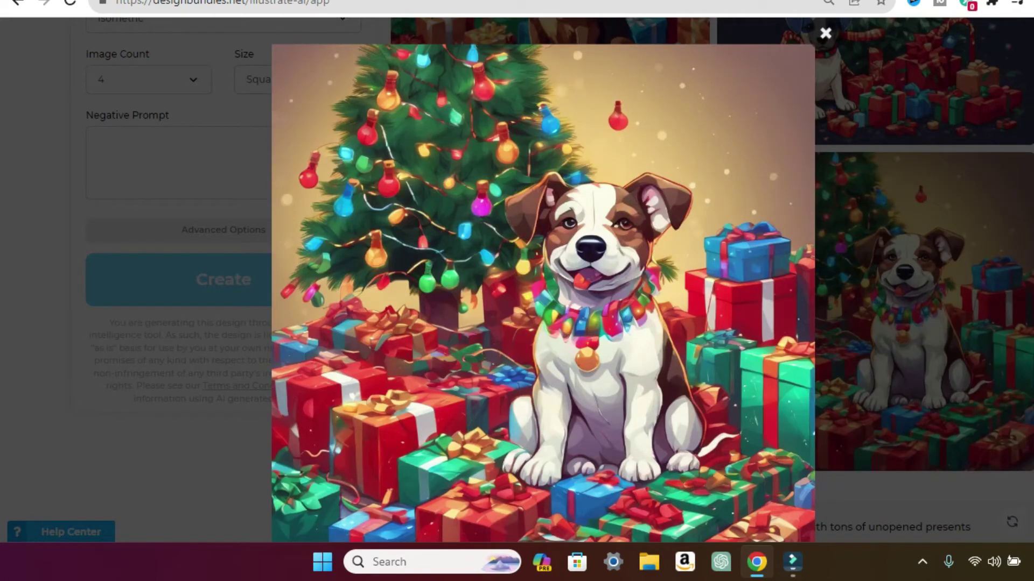
Step: Generate four Line Art puppy images
left_click(224, 33)
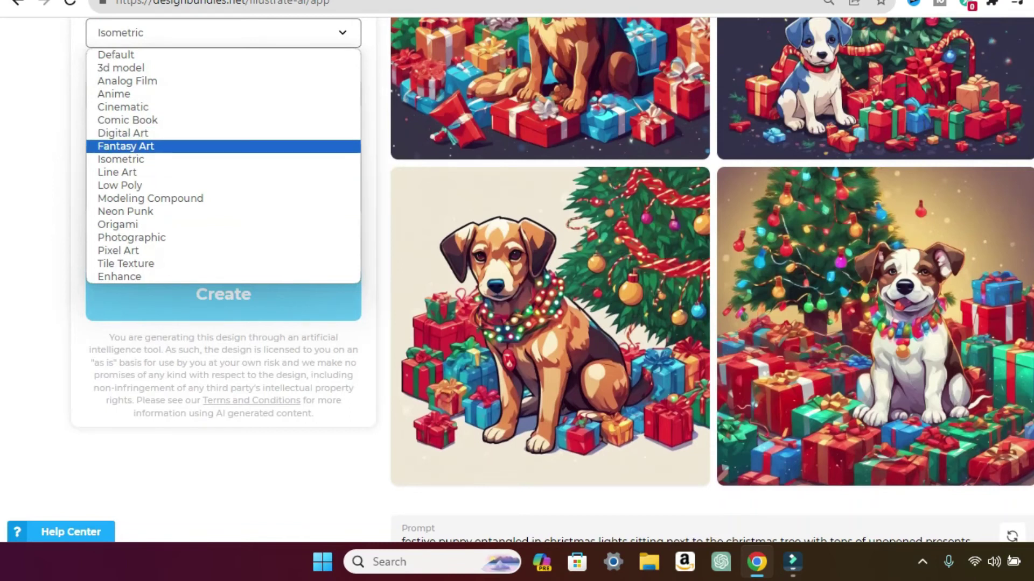
key("Down")
key("Down")
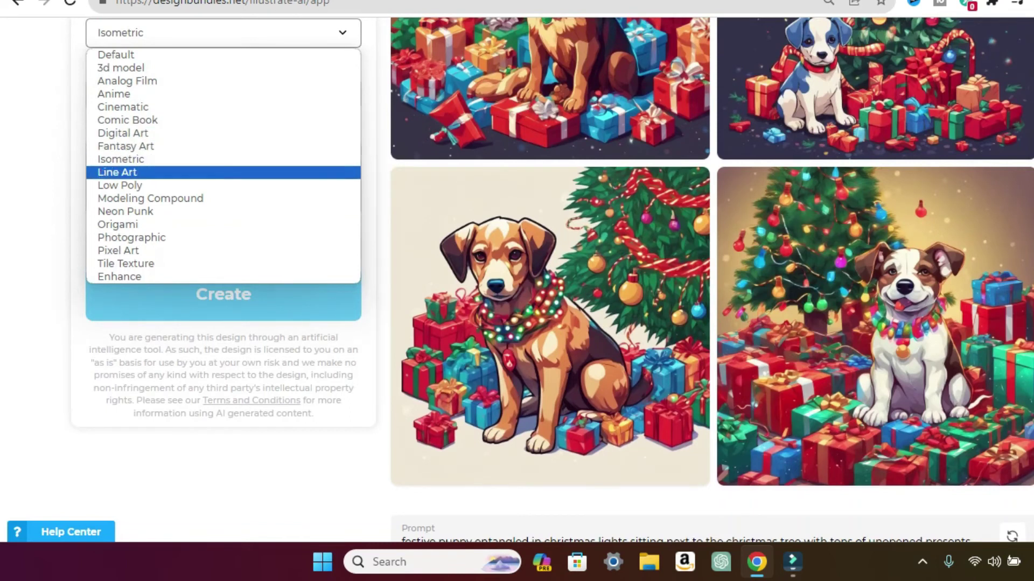
left_click(223, 172)
left_click(223, 295)
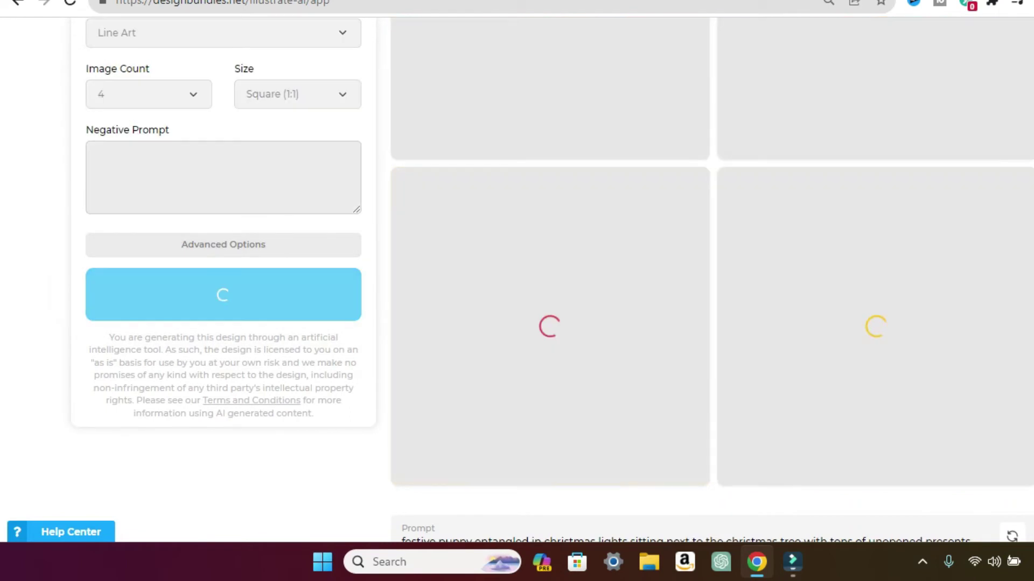
scroll(551, 280, "up", 3)
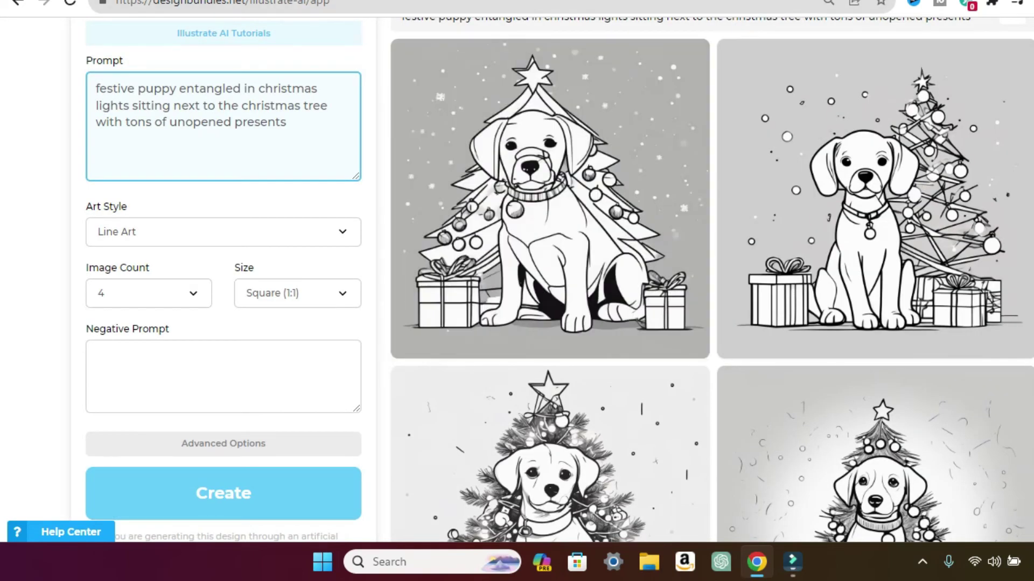
Step: Generate four Low Poly puppy images and enlarge the second one
left_click(223, 232)
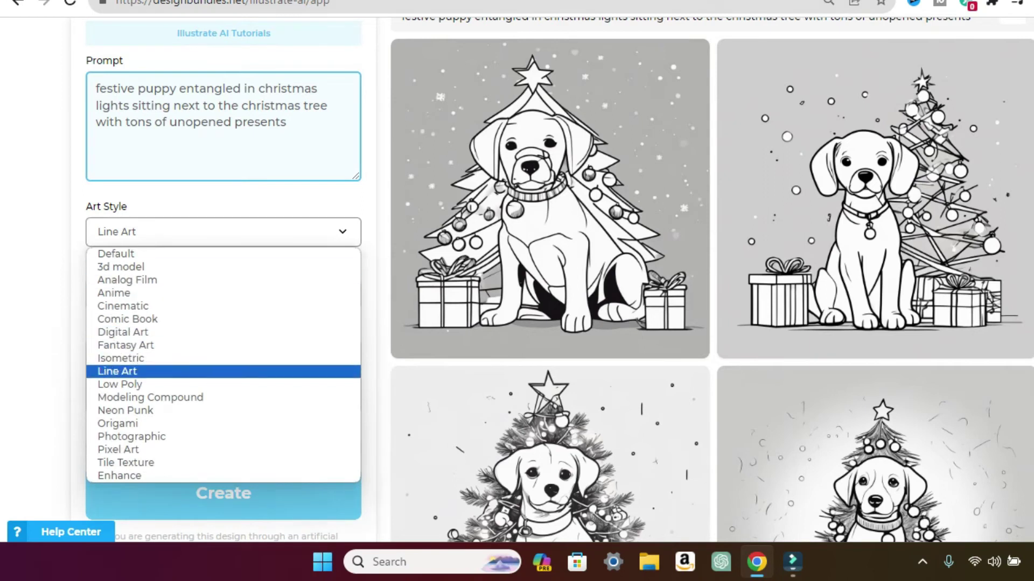
left_click(223, 384)
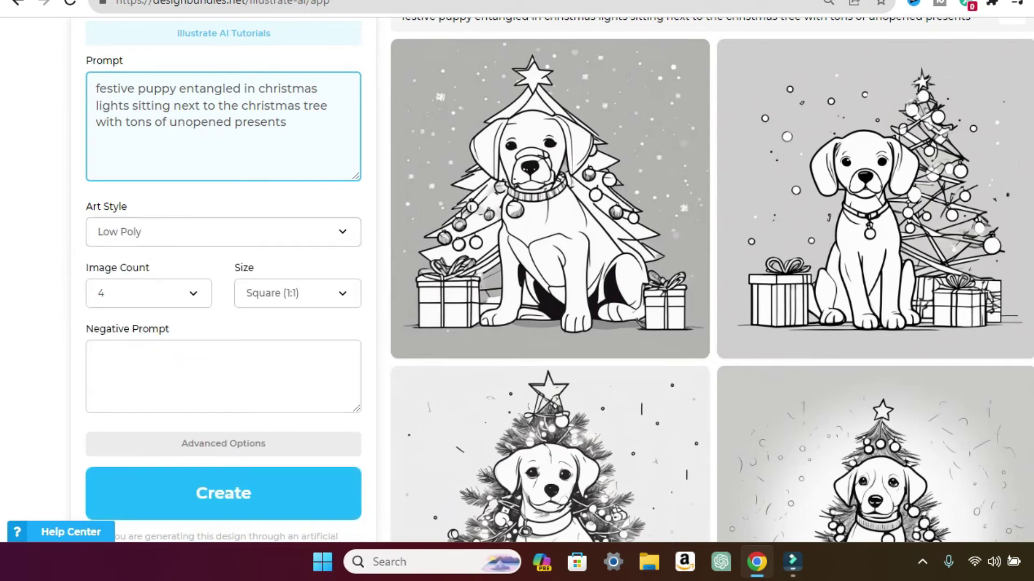
left_click(224, 493)
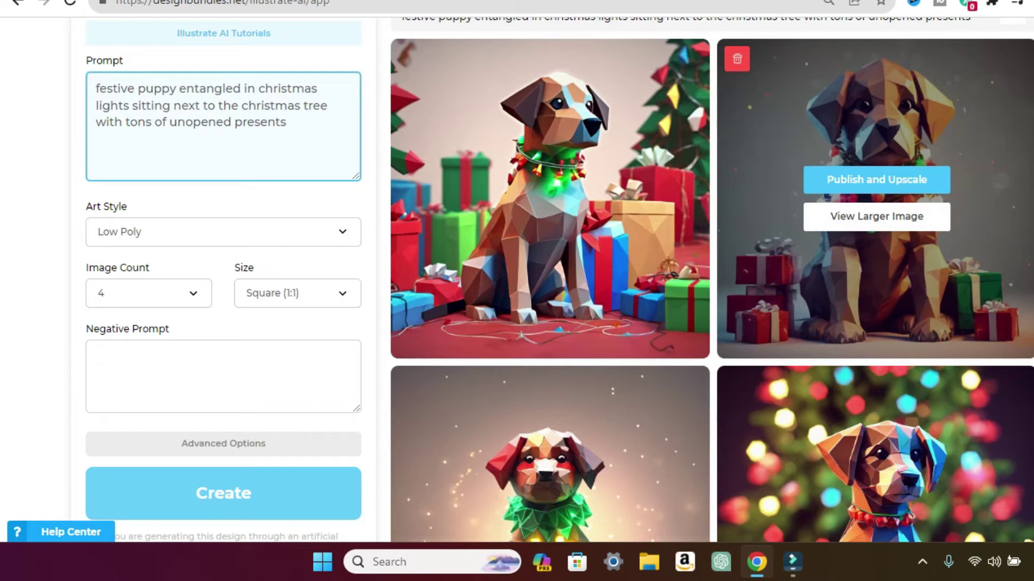
left_click(876, 216)
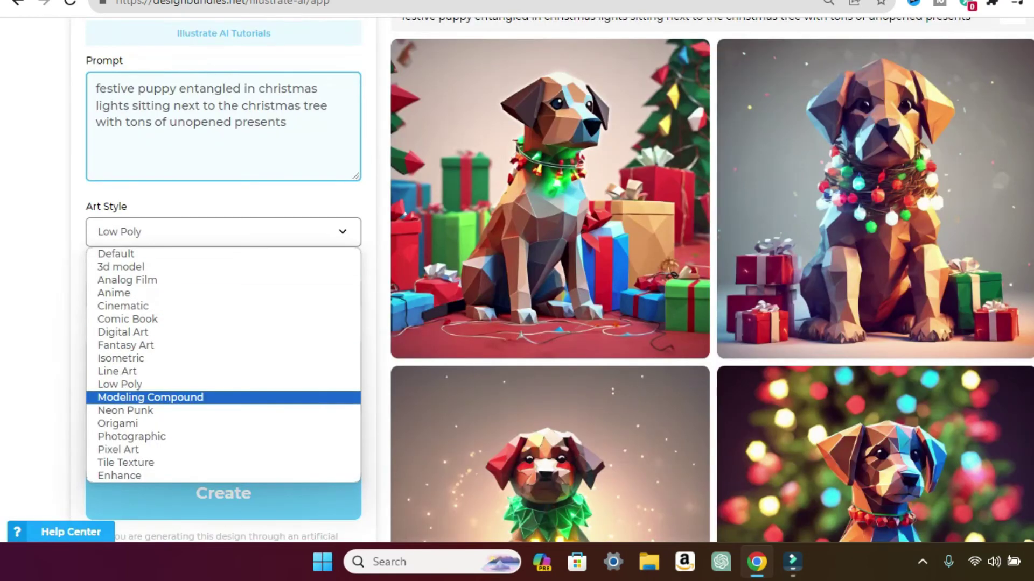
Step: Generate four Modeling Compound puppy images and view the top-left clay puppy enlarged
left_click(224, 397)
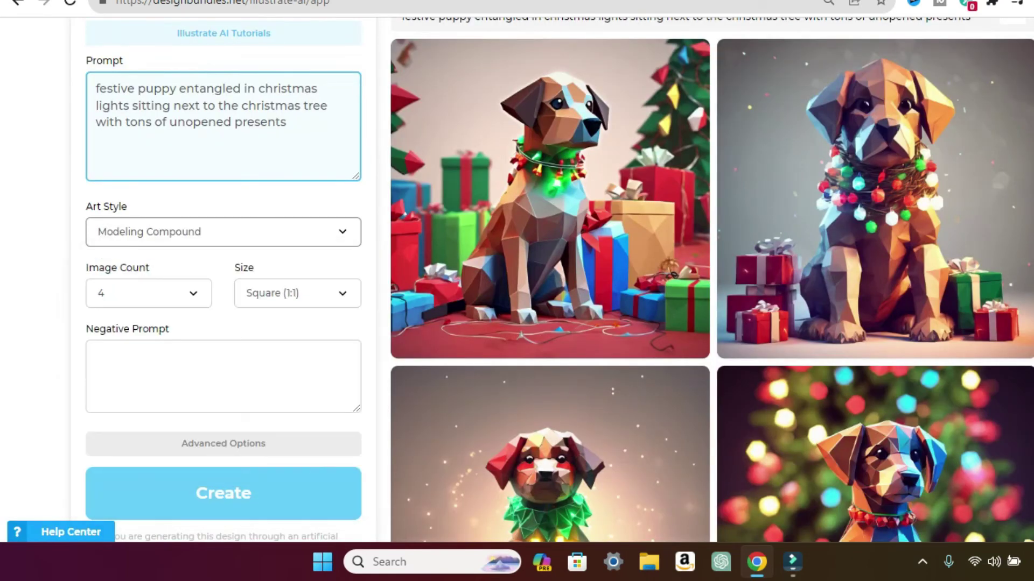
left_click(224, 493)
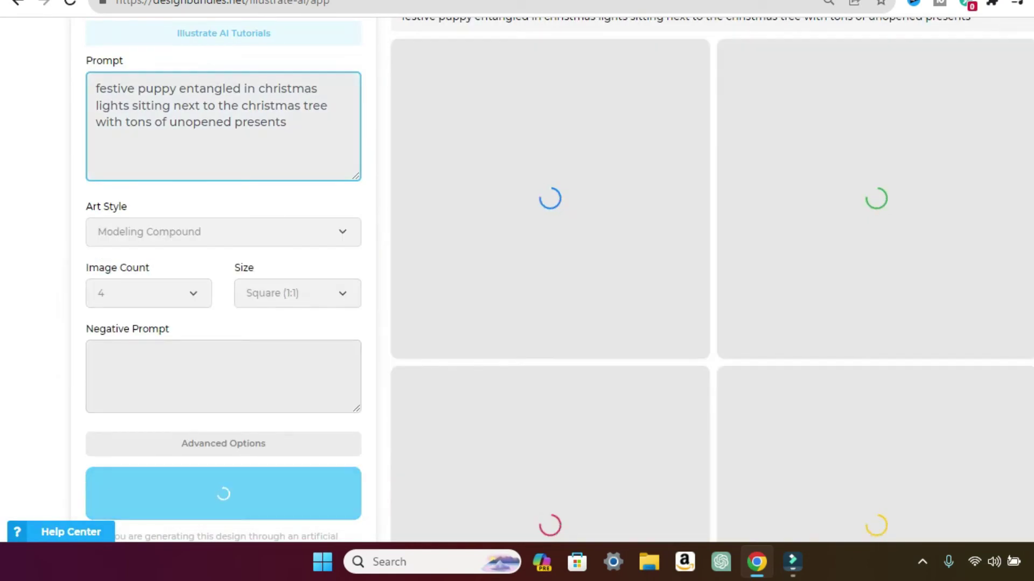
scroll(872, 323, "down", 3)
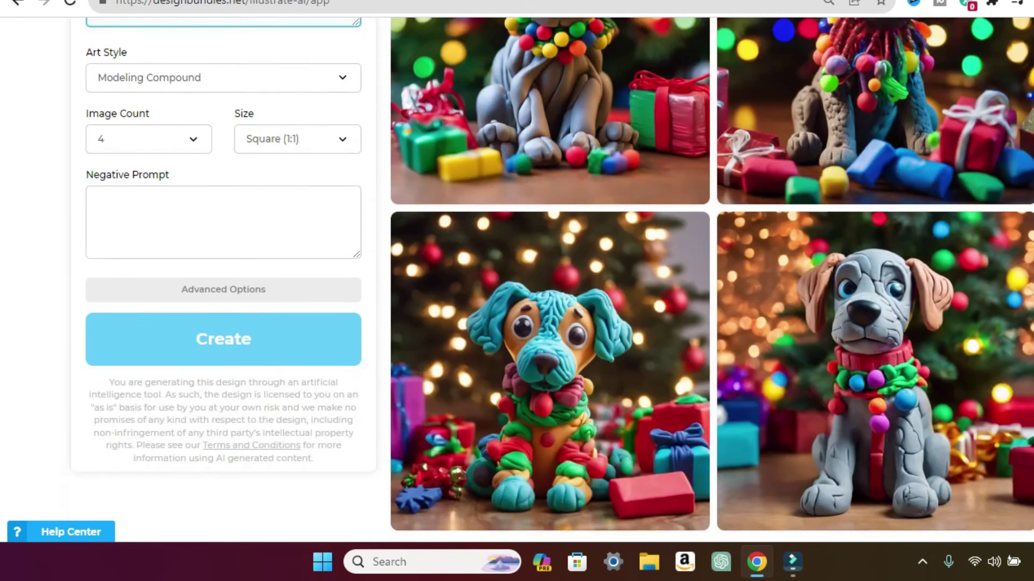
scroll(872, 323, "up", 5)
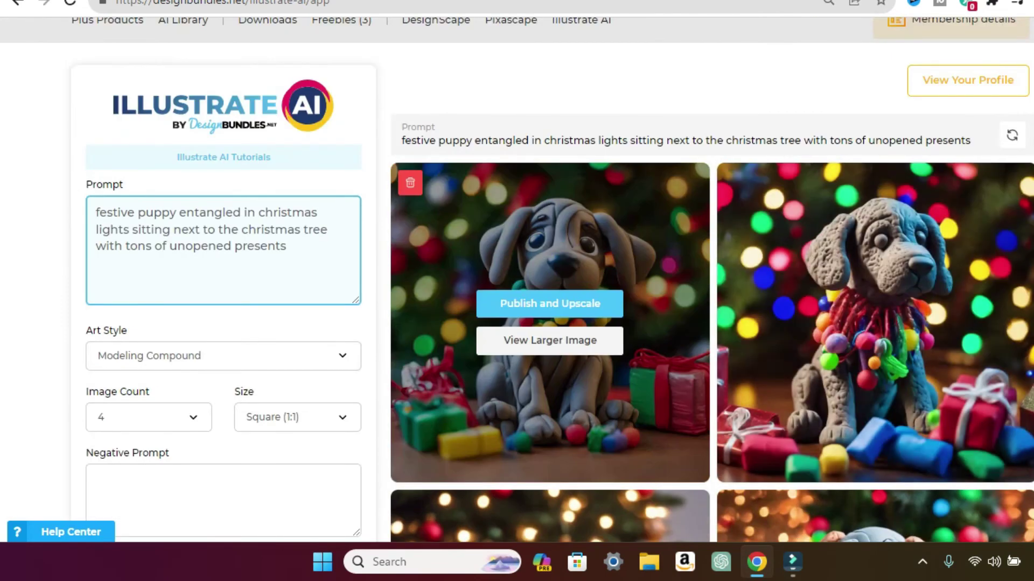
left_click(550, 340)
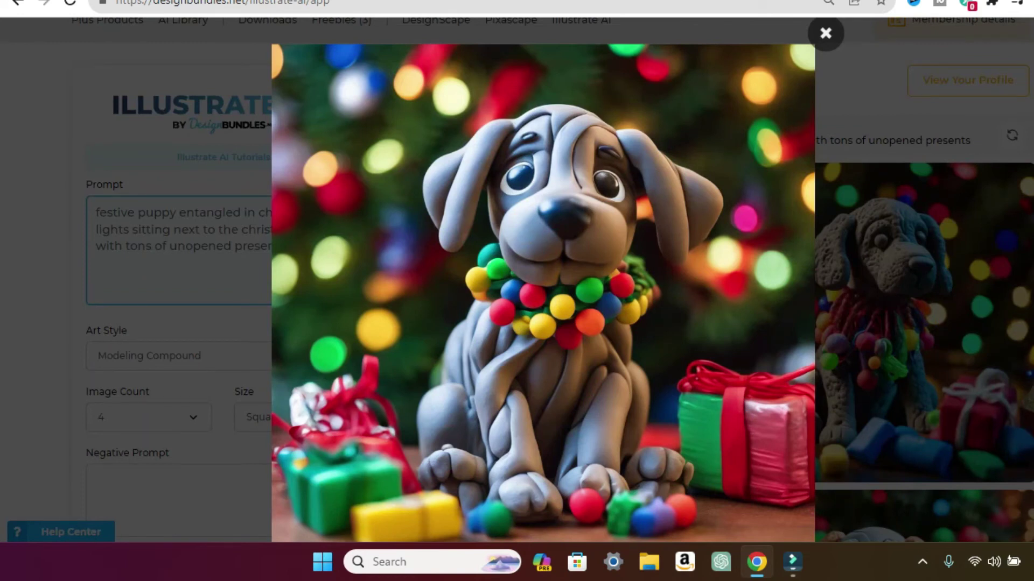
left_click(825, 33)
Step: Switch the art style to Neon Punk, generate four images, and enlarge the bottom-left neon puppy
left_click(223, 356)
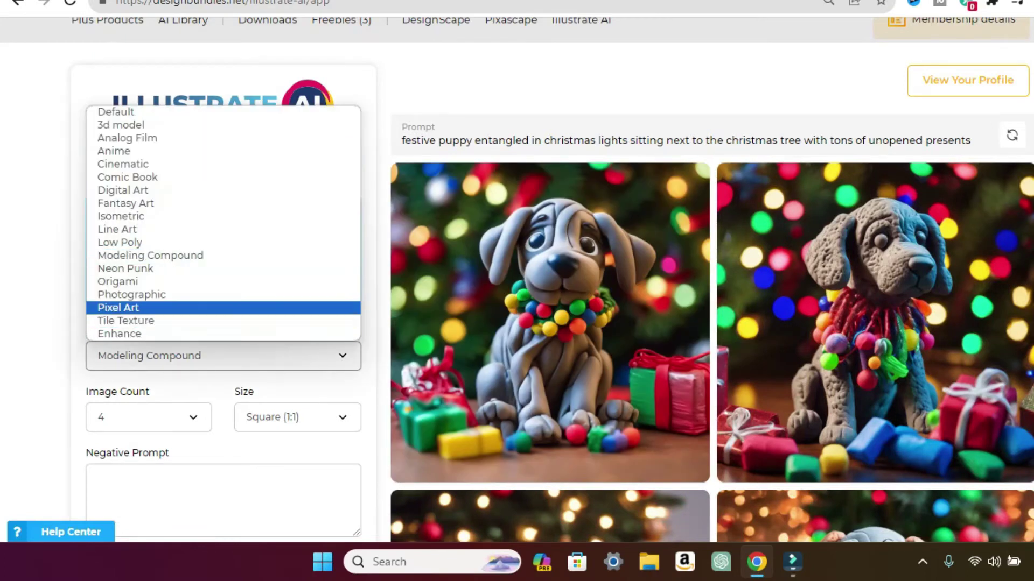
left_click(162, 268)
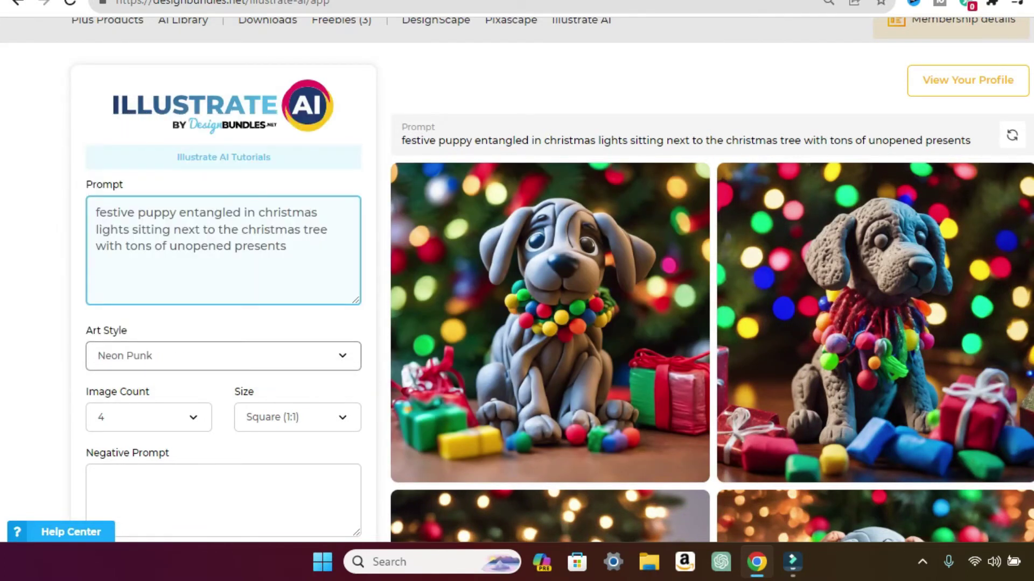
scroll(517, 290, "down", 5)
left_click(223, 371)
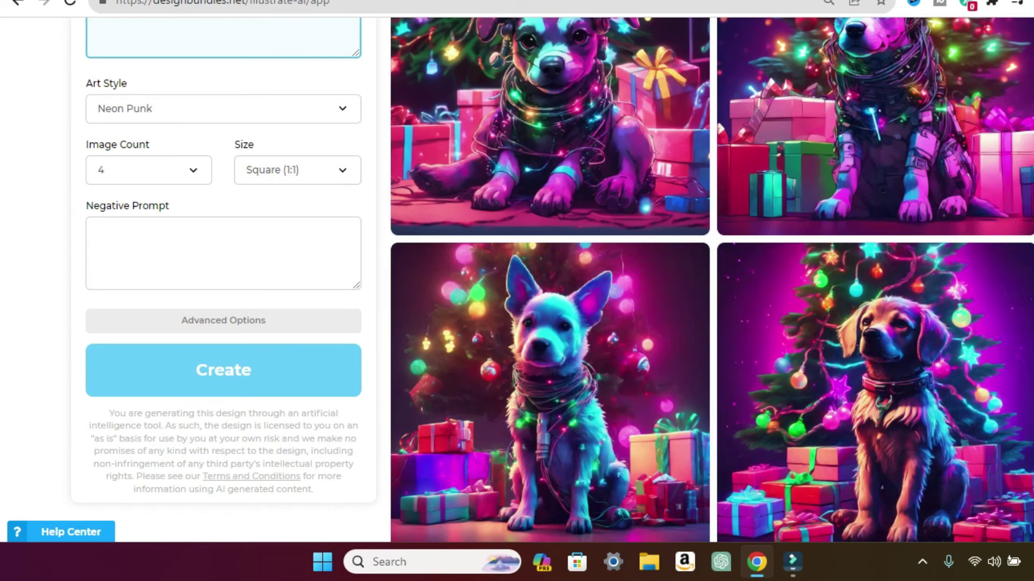
mouse_move(549, 398)
left_click(549, 420)
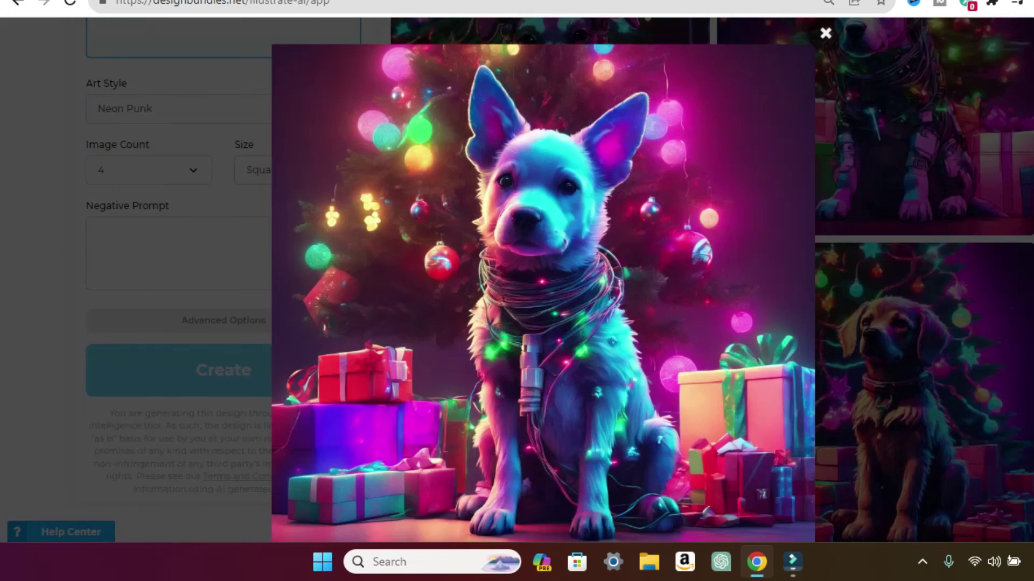
left_click(825, 34)
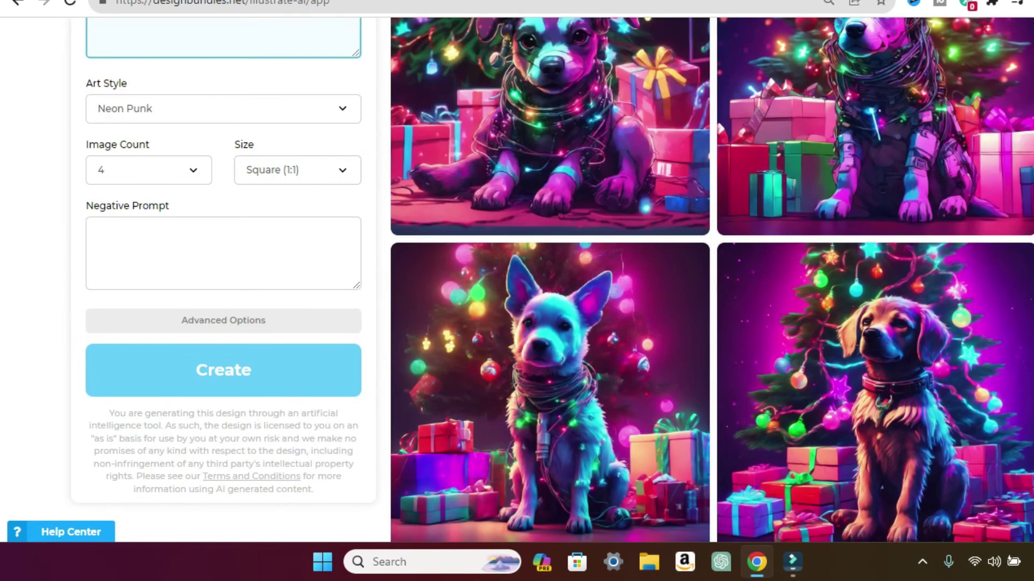
Step: Generate four new puppy images in the Origami art style
left_click(224, 109)
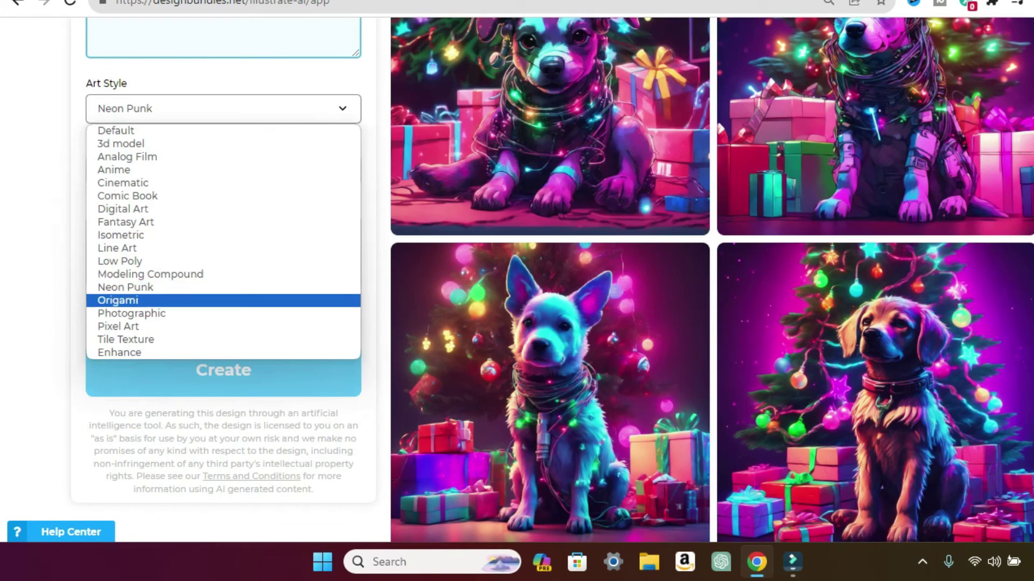
left_click(224, 301)
left_click(223, 370)
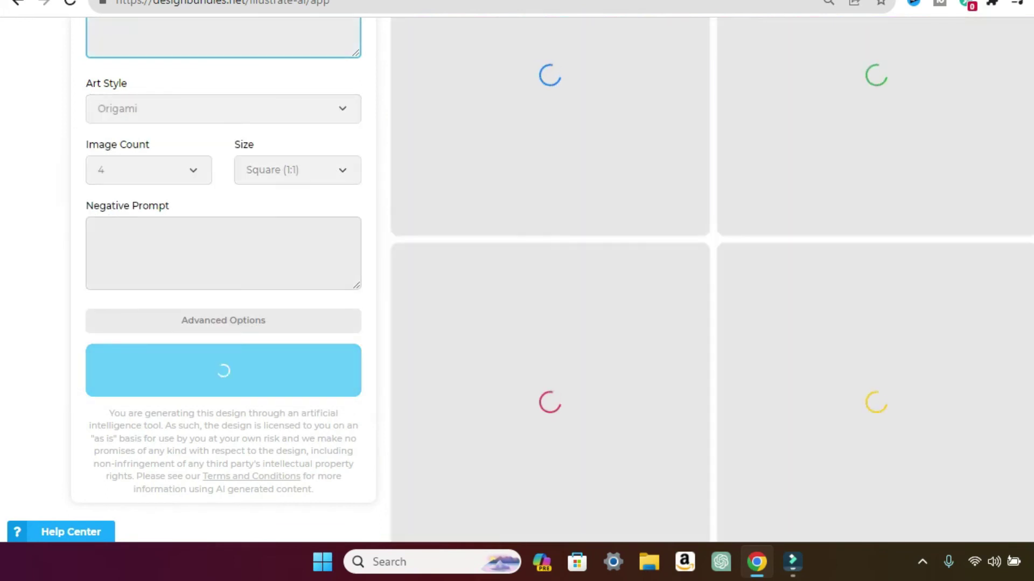
scroll(872, 323, "up", 1)
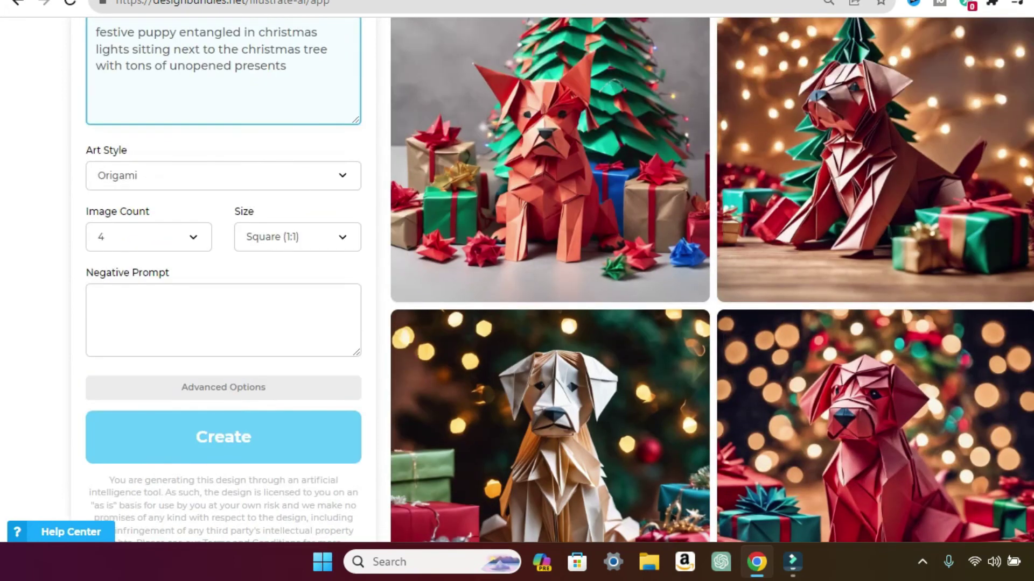
scroll(872, 269, "down", 5)
Step: Preview the red origami dog larger, then publish and upscale it
left_click(877, 219)
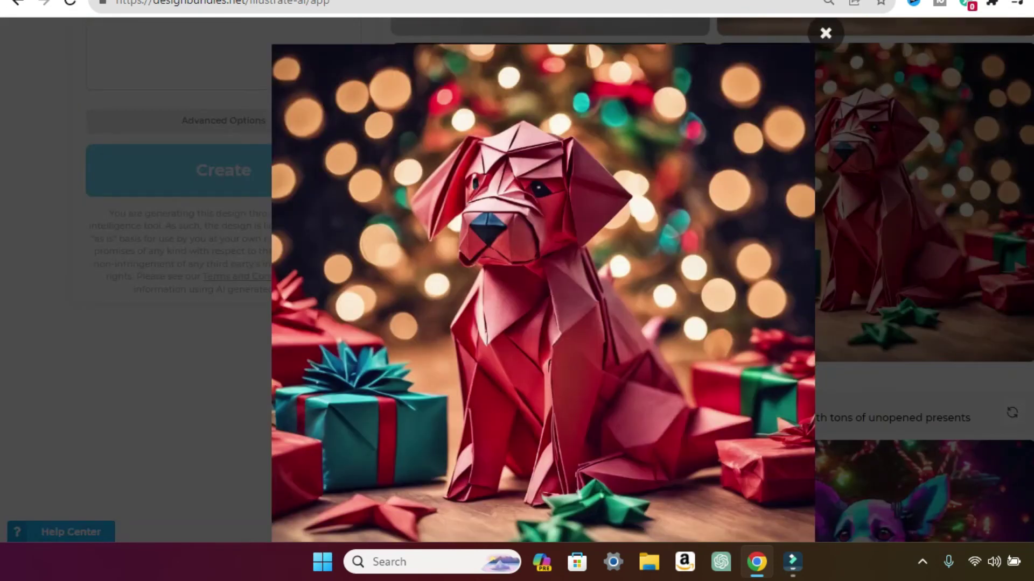
key("Escape")
left_click(876, 183)
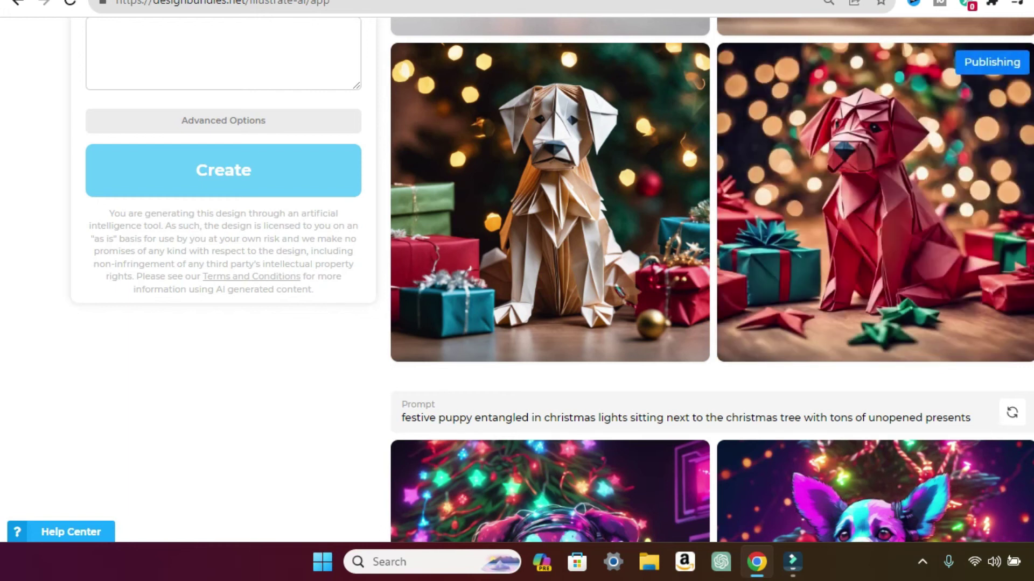
Step: Regenerate the four-image puppy grid in the Pixel Art style
scroll(551, 279, "up", 7)
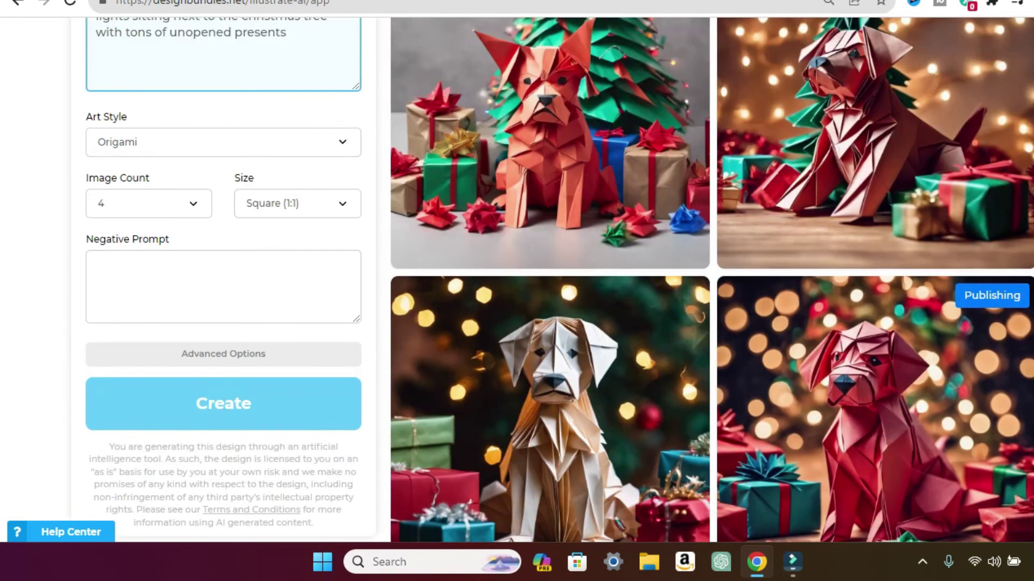
left_click(223, 275)
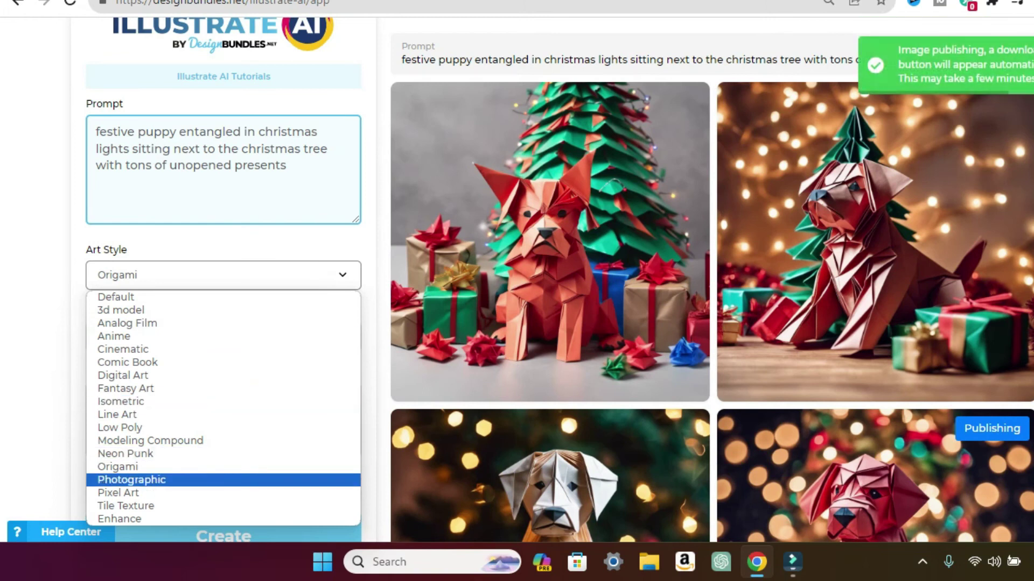
left_click(118, 492)
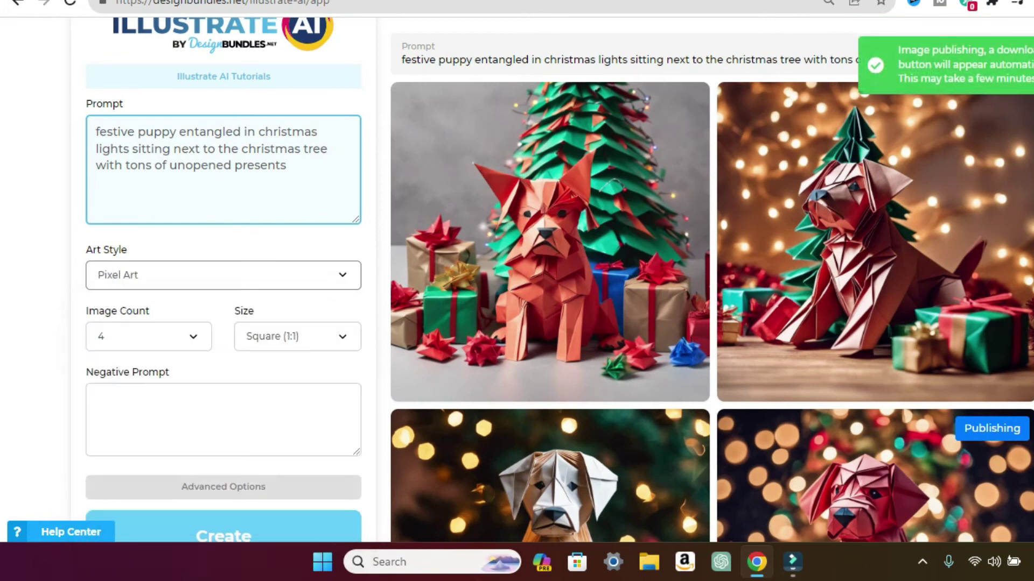
left_click(224, 535)
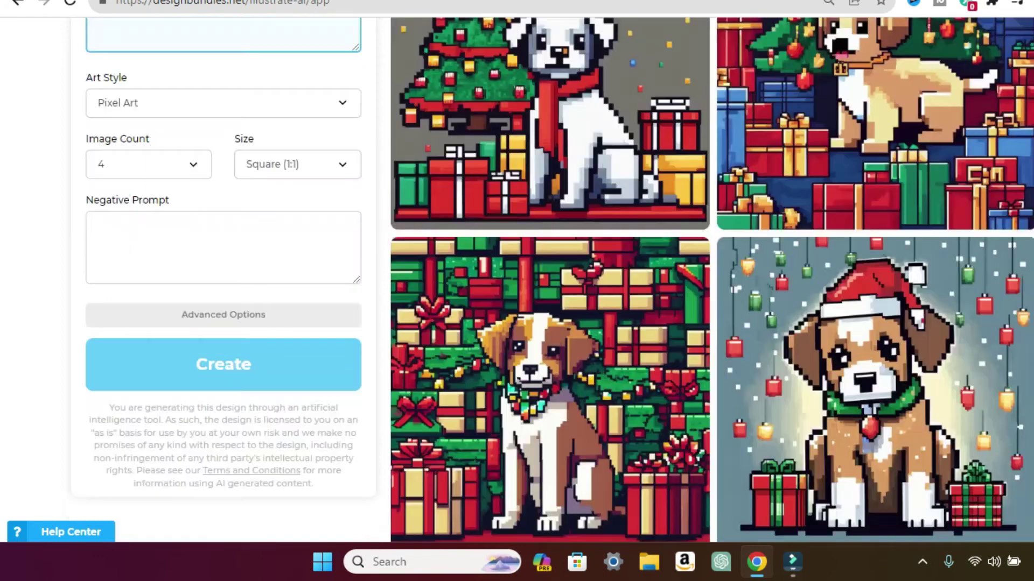
scroll(516, 280, "down", 3)
scroll(516, 280, "up", 1)
Step: Regenerate the grid in Tile Texture style and view the first result enlarged
left_click(224, 34)
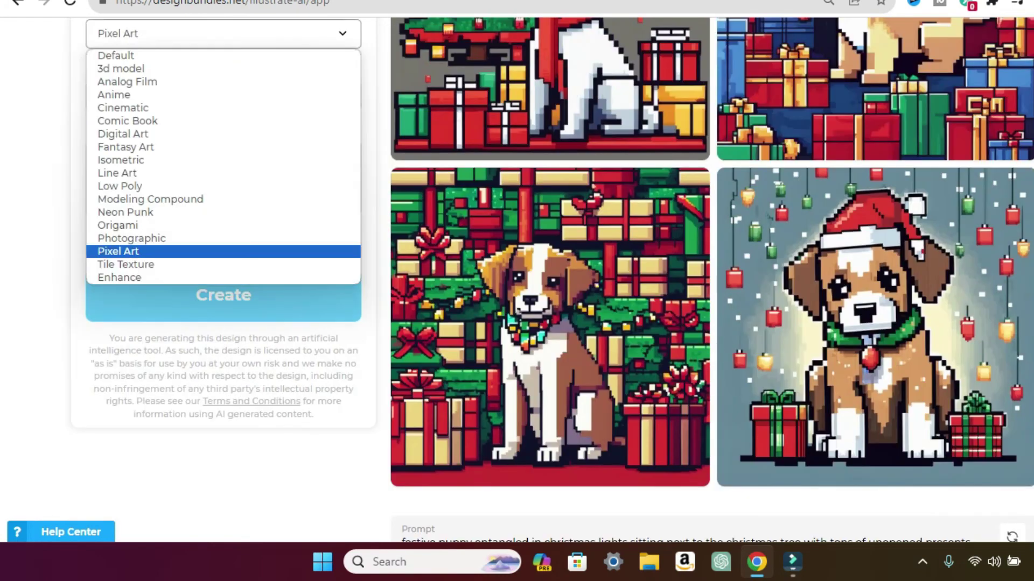
left_click(125, 264)
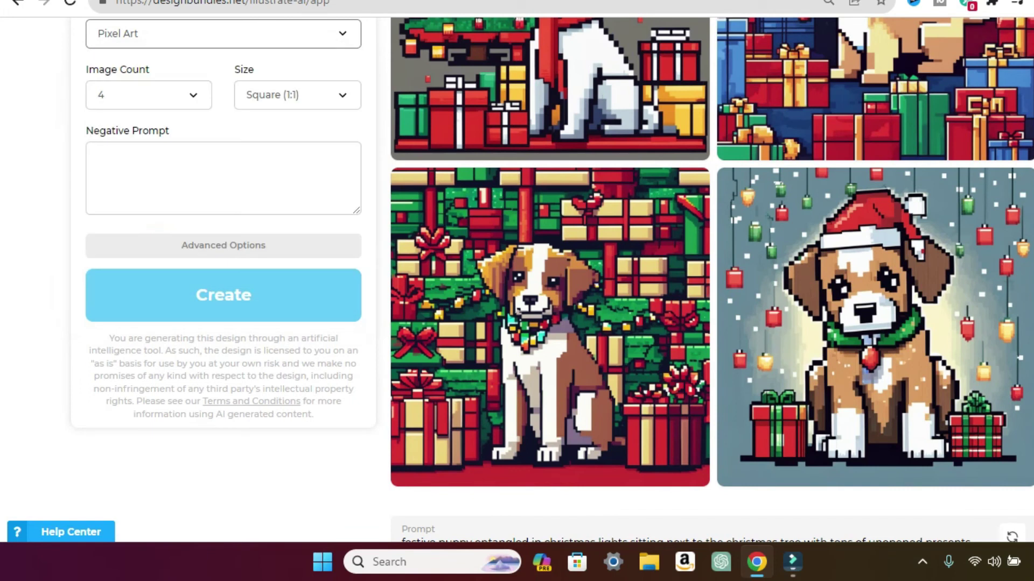
left_click(224, 295)
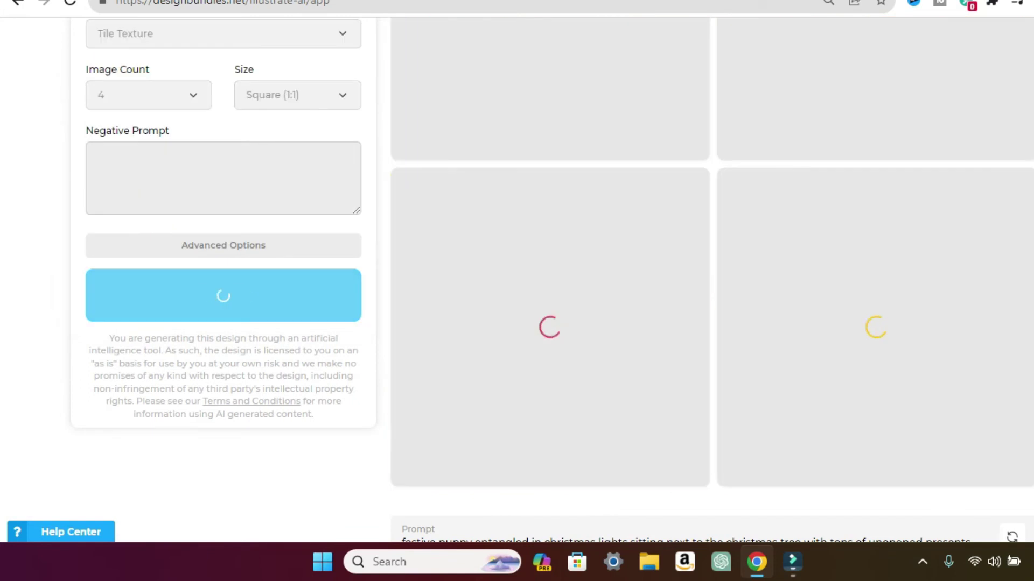
scroll(517, 280, "up", 3)
scroll(549, 253, "up", 1)
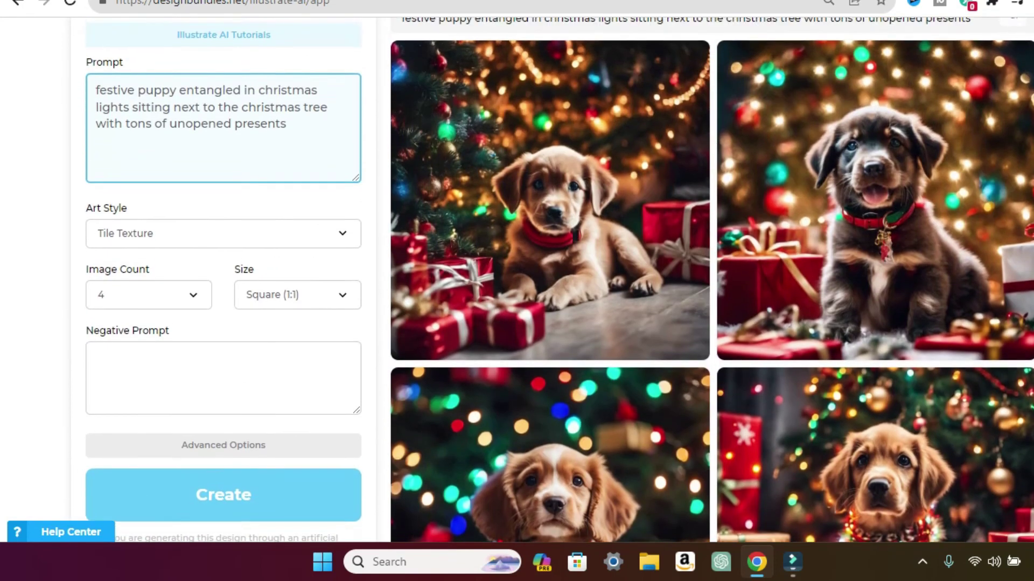
left_click(549, 255)
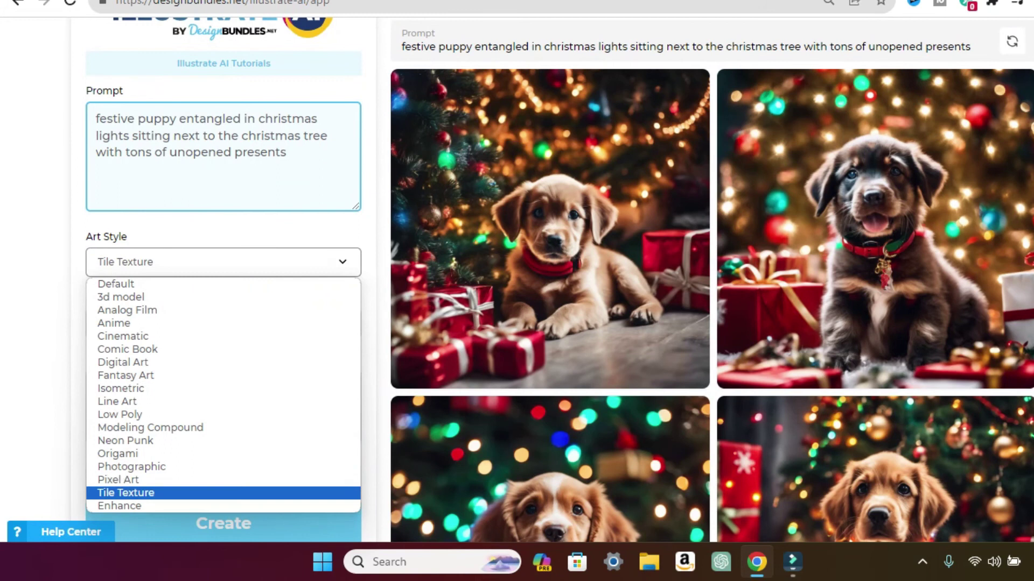
Step: Generate four Enhance-style puppy images and view the Santa-hat puppy enlarged
left_click(120, 506)
left_click(224, 523)
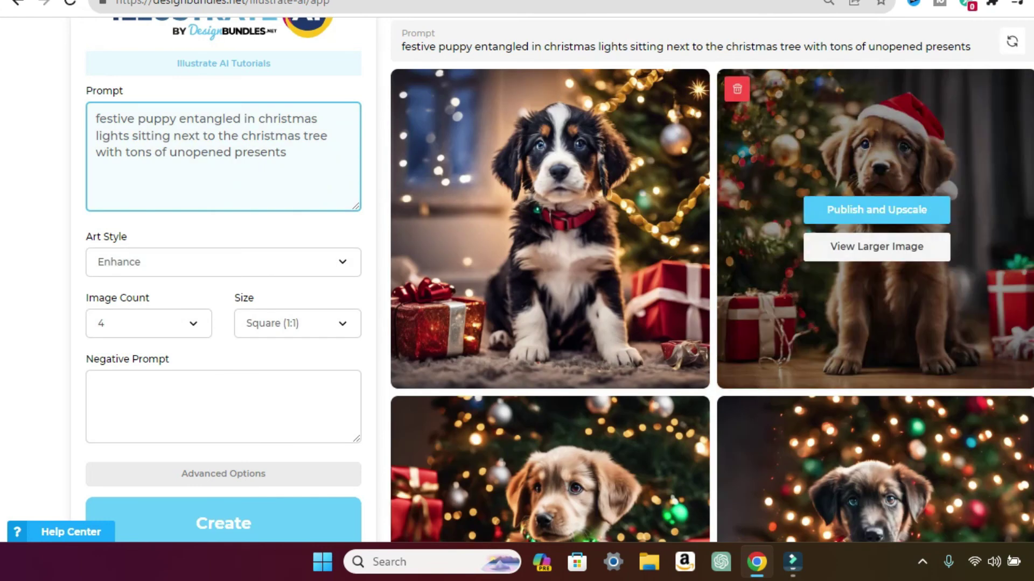
left_click(877, 246)
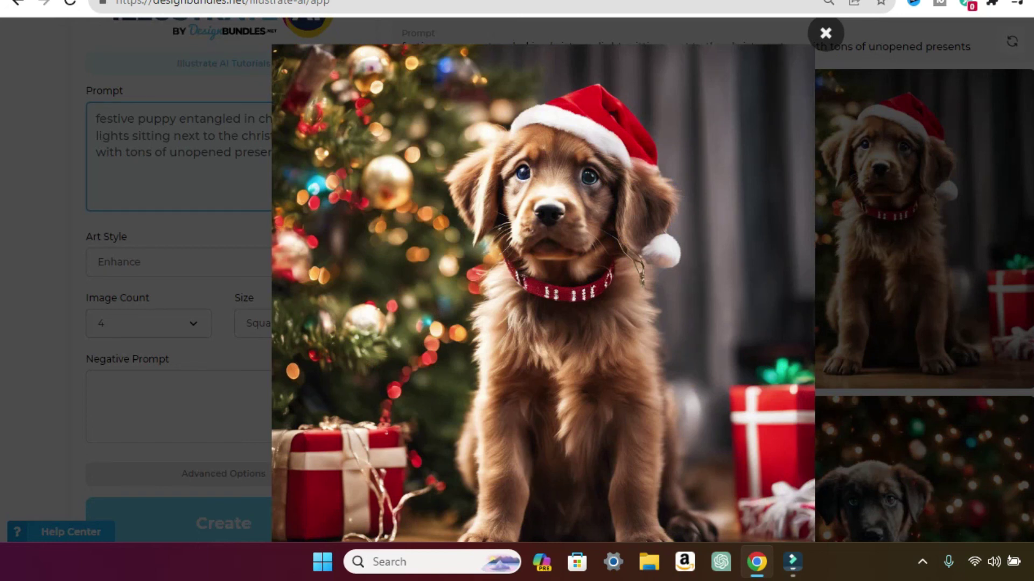
key("Escape")
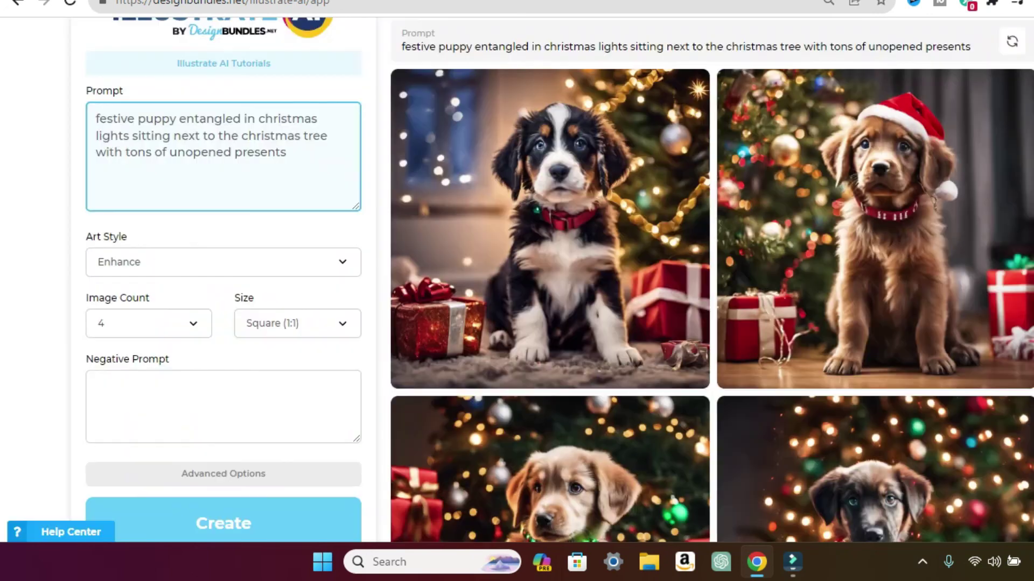
Step: View the puppy with the green glowing collar at larger size
scroll(559, 280, "down", 6)
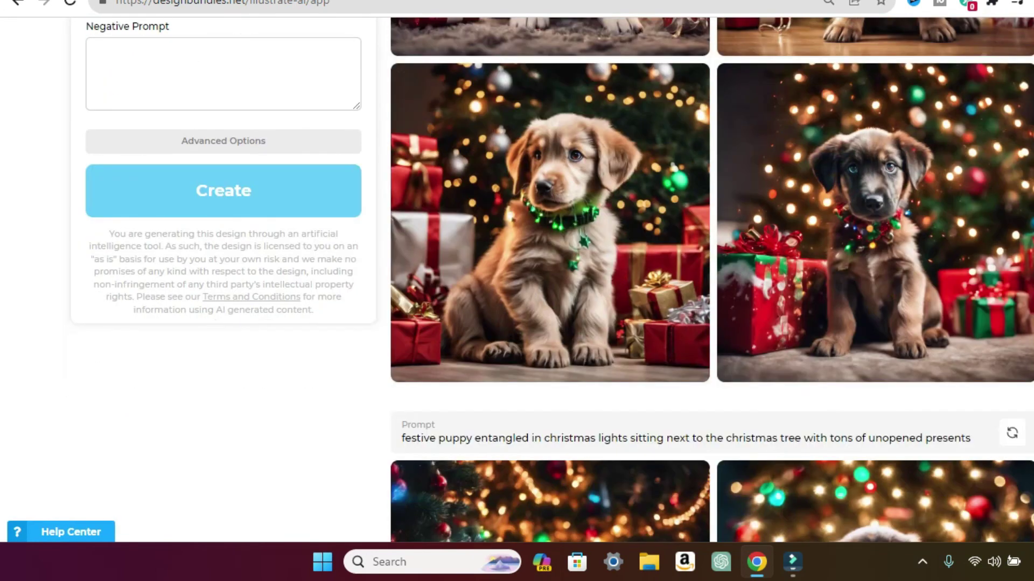
mouse_move(550, 269)
left_click(550, 240)
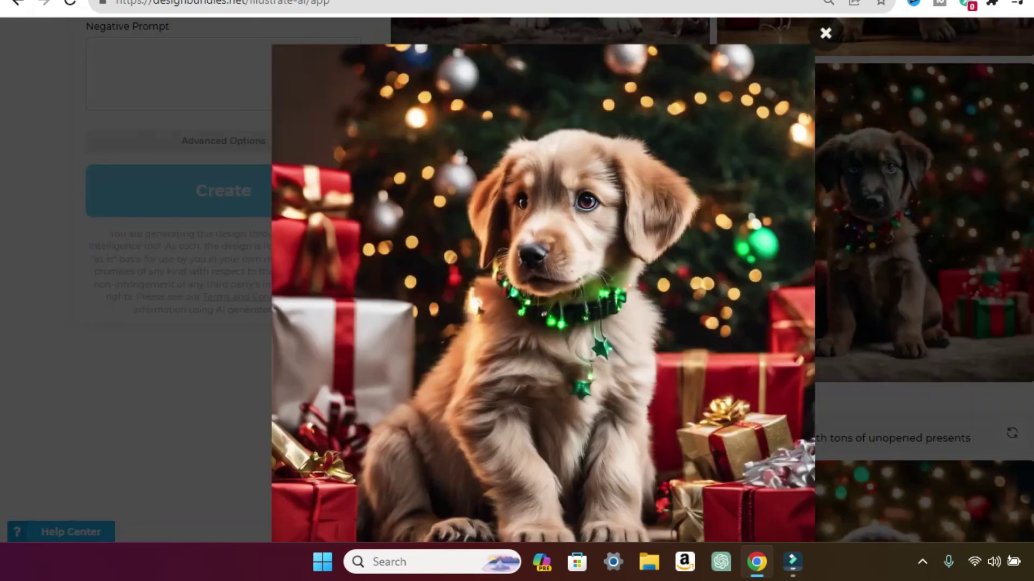
key("Escape")
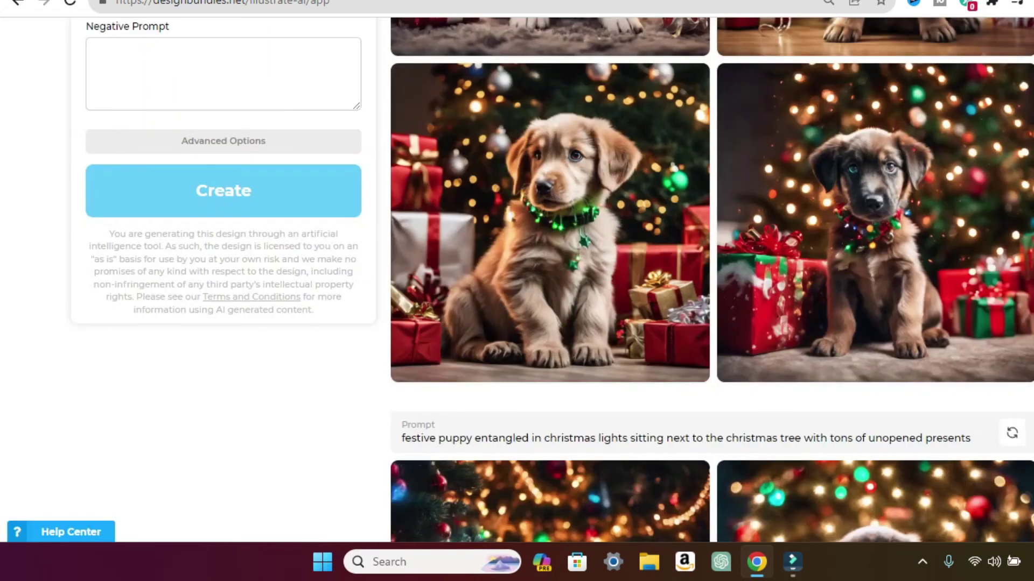
scroll(551, 280, "up", 12)
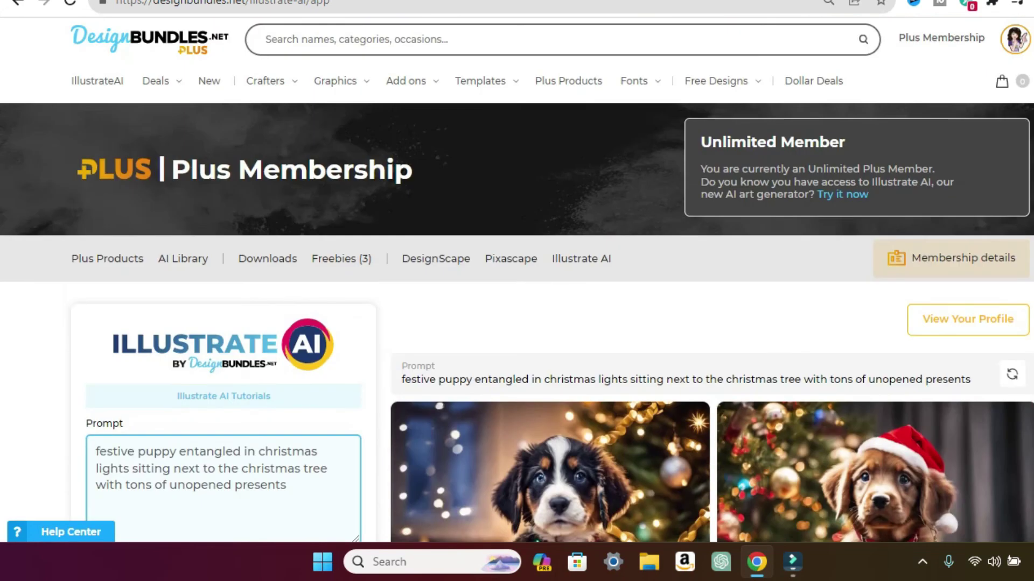